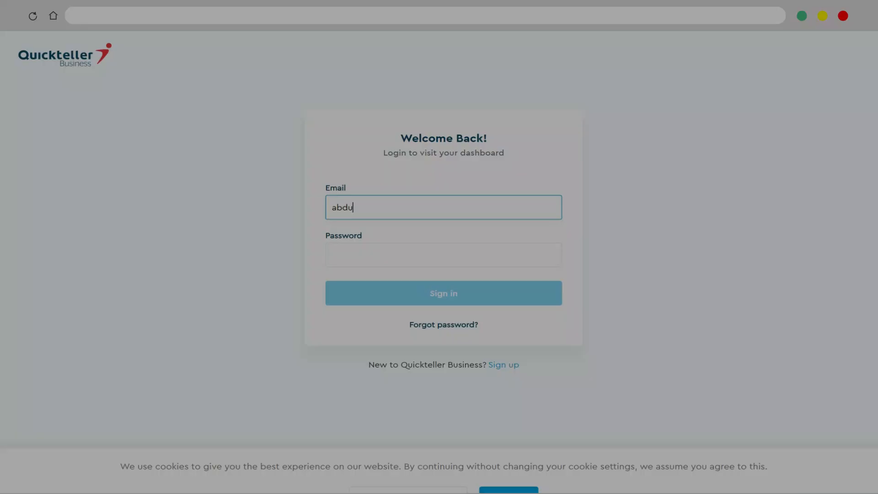
- Sign in to the merchant dashboard with the account email and password
key("Tab")
type("•••••••••••")
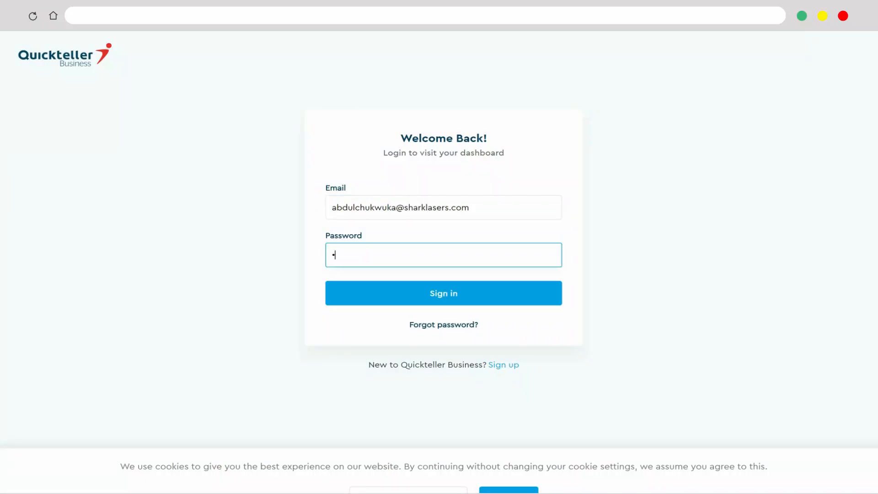
type("••")
key("Return")
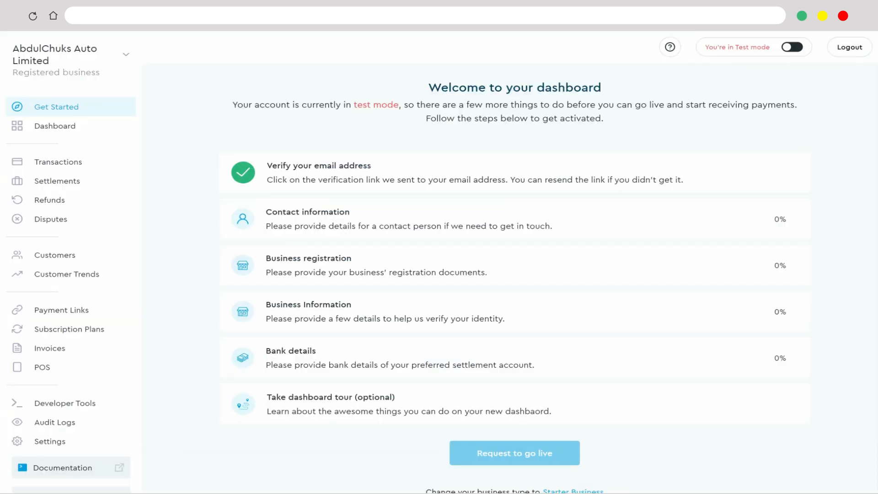
- Enter the contact person's first name, last name and phone number in Contact information and save them
key("Tab")
key("Tab")
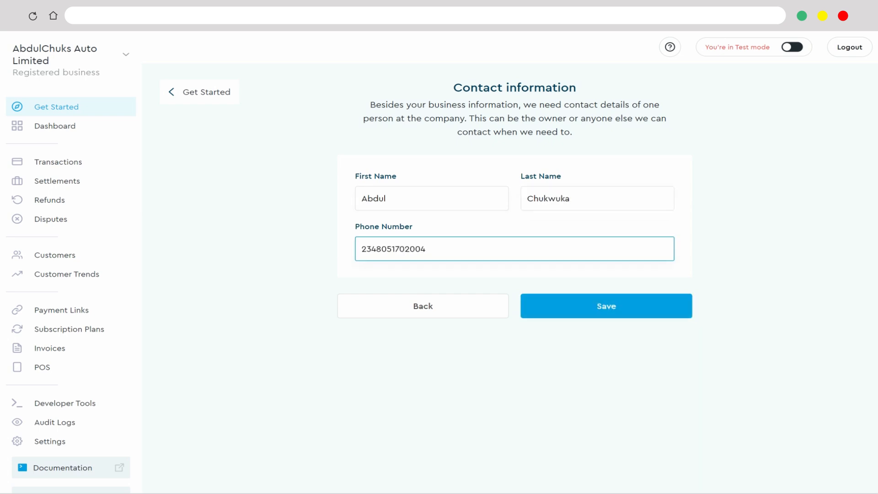
key("Return")
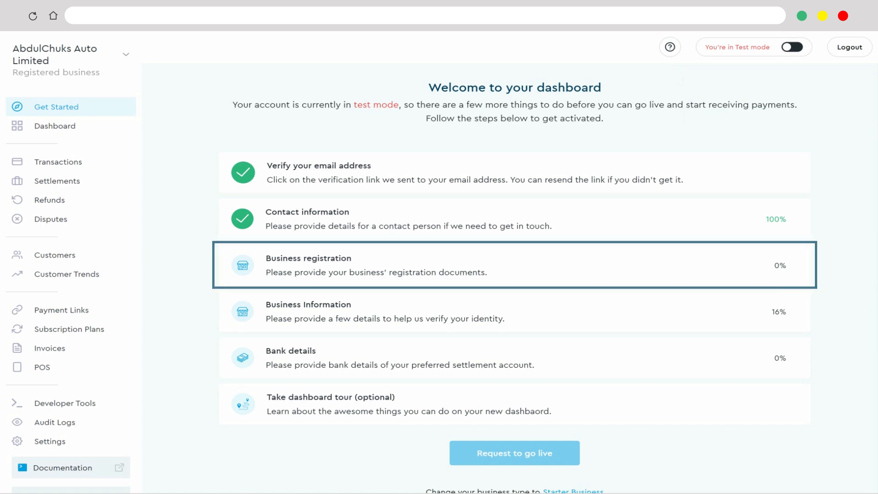
- In Business registration, set the business class to Private Limited Liability and enter the tax identification number
left_click(515, 266)
left_click(514, 198)
left_click(409, 247)
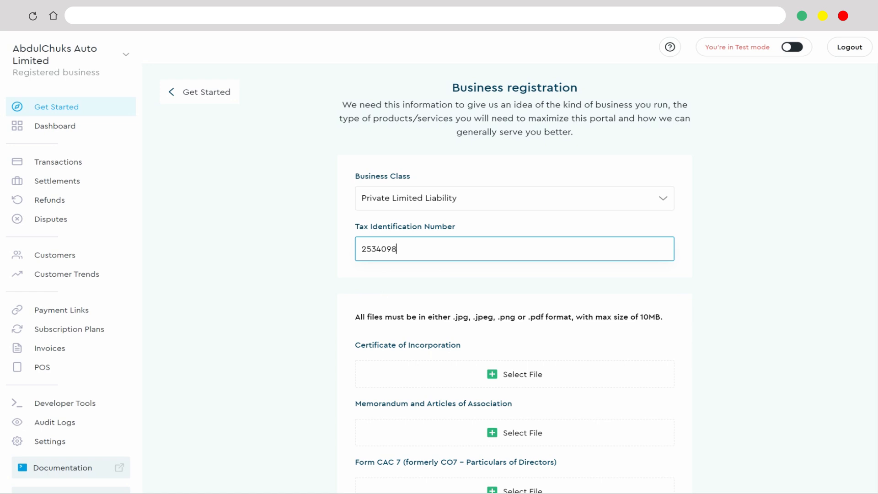
- Upload Certificate of Incorporation.pdf as the certificate of incorporation and Article of Association.pdf as the memorandum and articles of association
scroll(514, 274, "down", 6)
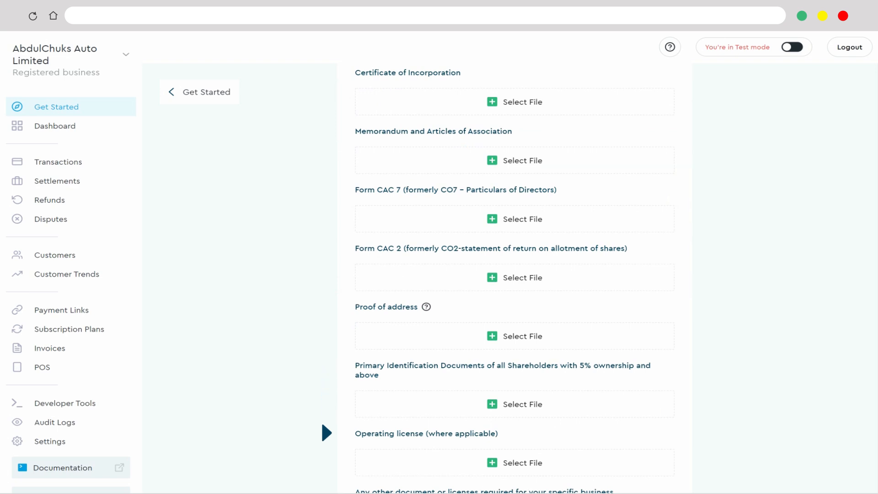
left_click(430, 98)
left_click(169, 74)
left_click(350, 213)
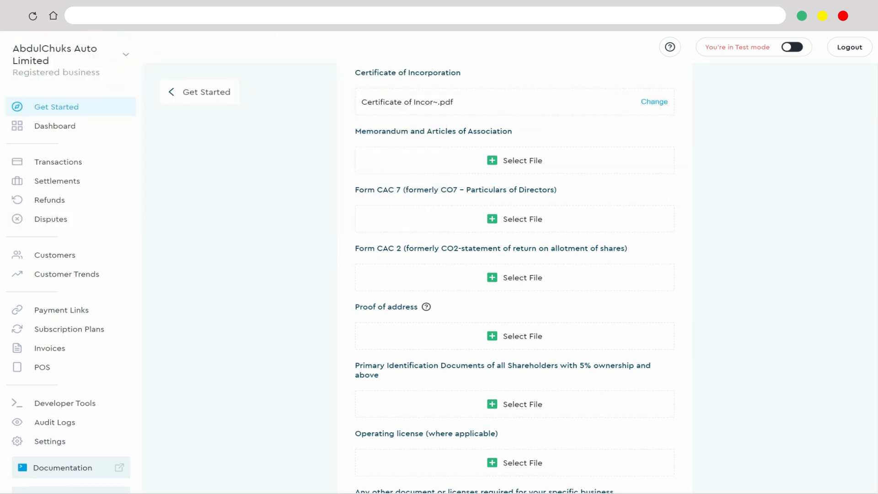
left_click(514, 161)
left_click(160, 62)
left_click(350, 213)
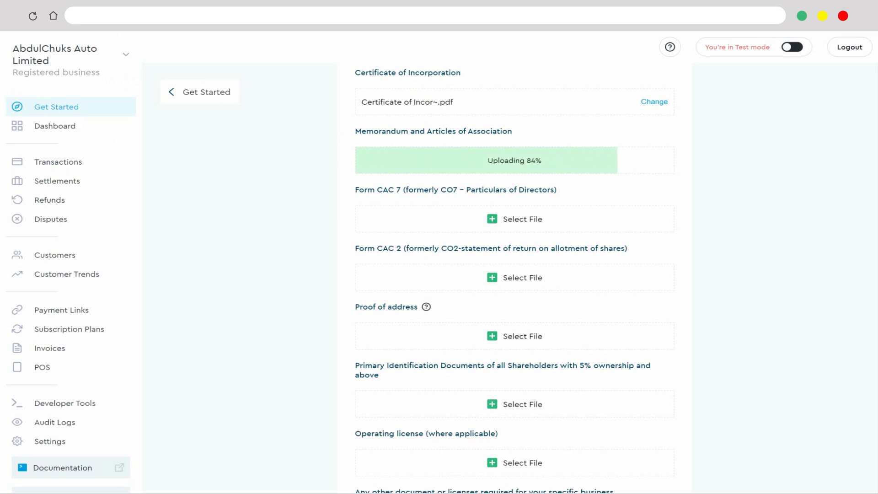
- Upload Form CAC 7.pdf for Form CAC 7 and Form CAC 2.pdf for Form CAC 2
left_click(514, 219)
left_click(145, 97)
left_click(350, 214)
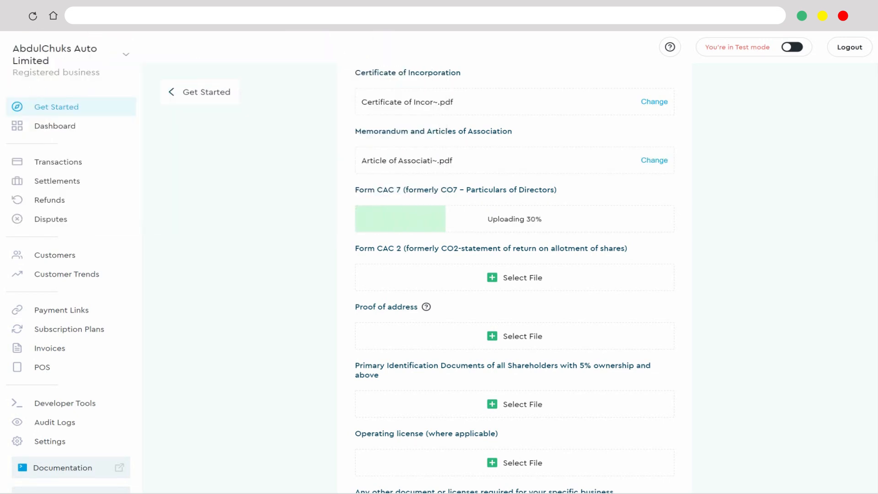
left_click(514, 278)
left_click(146, 84)
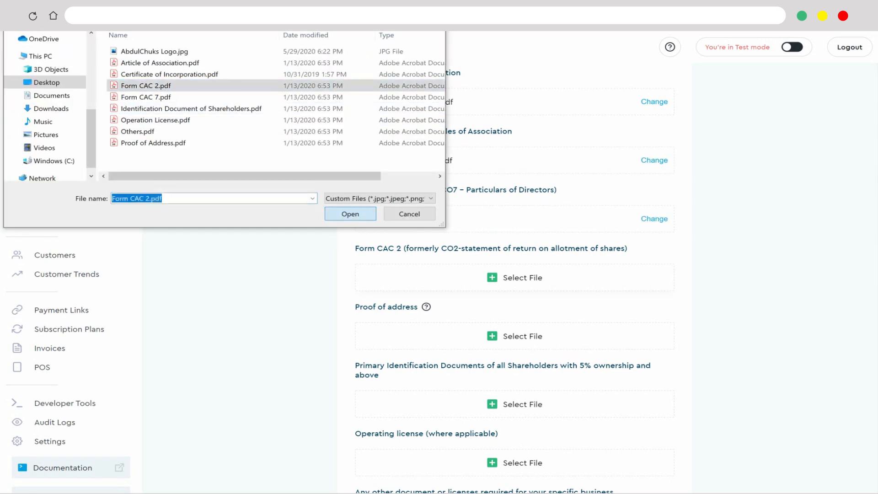
left_click(349, 214)
- Upload Proof of Address.pdf as proof of address and Identification Document of Shareholders.pdf as the shareholders' primary identification
left_click(514, 336)
left_click(146, 141)
left_click(349, 213)
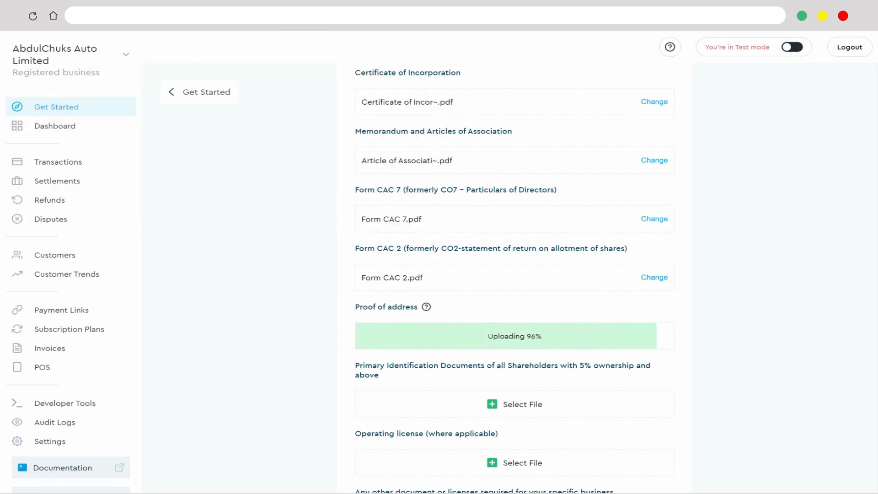
left_click(514, 404)
left_click(191, 109)
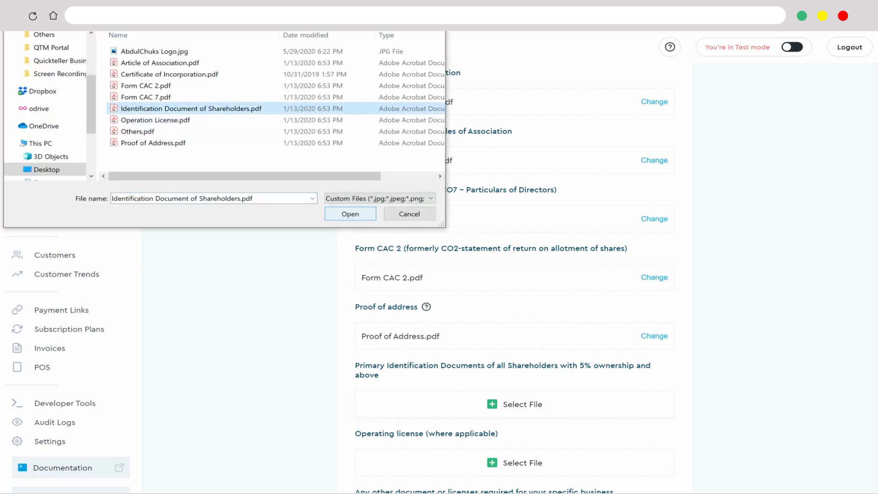
left_click(350, 213)
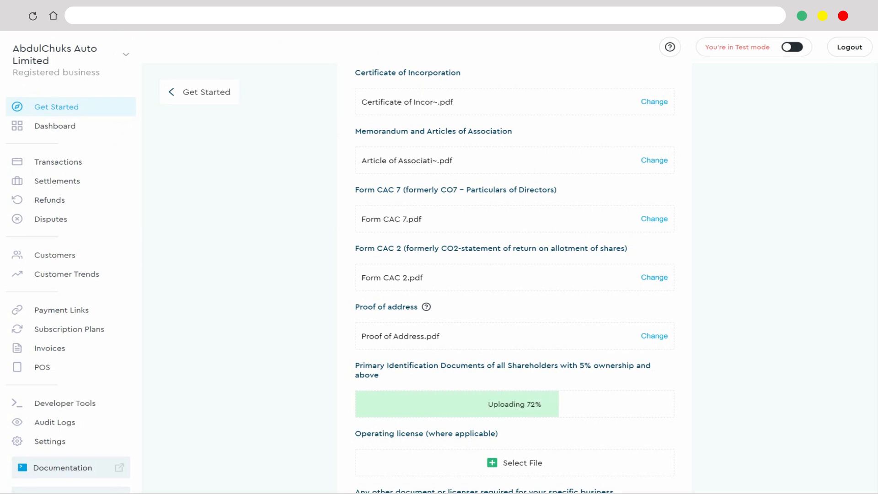
- Upload Operation License.pdf as the operating license and Others.pdf as the other required document, and save the business registration
left_click(514, 462)
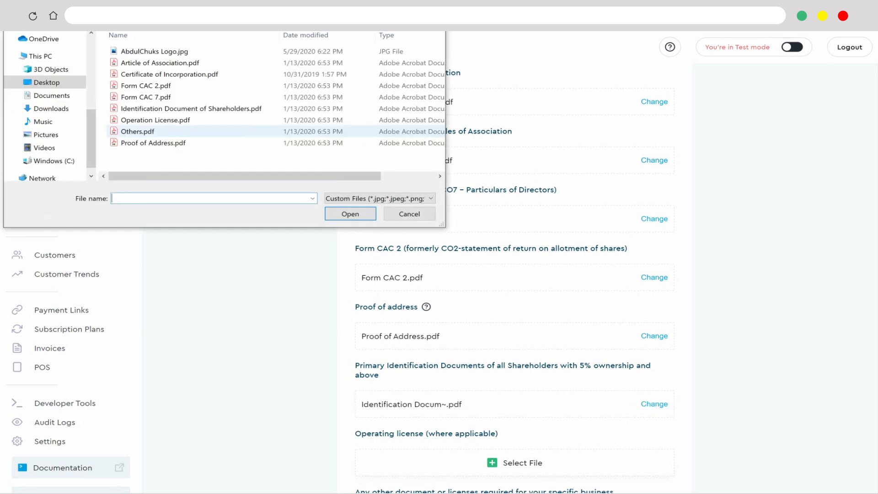
left_click(155, 120)
left_click(349, 213)
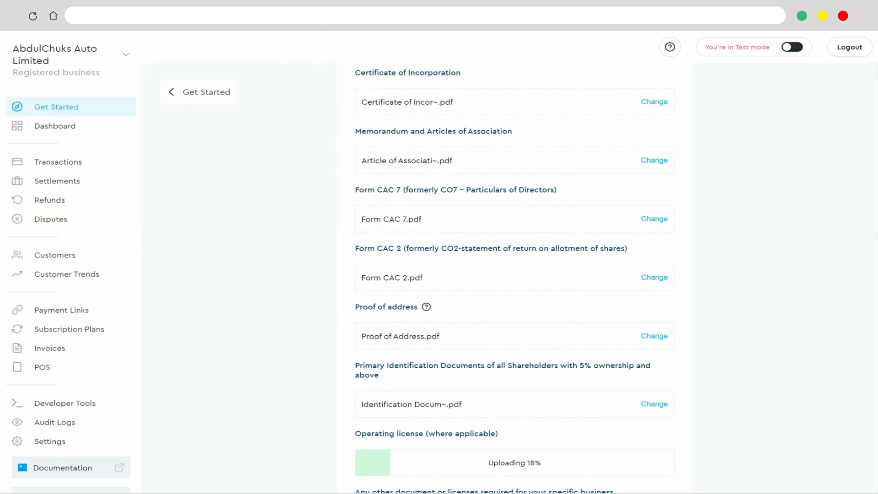
scroll(515, 320, "down", 2)
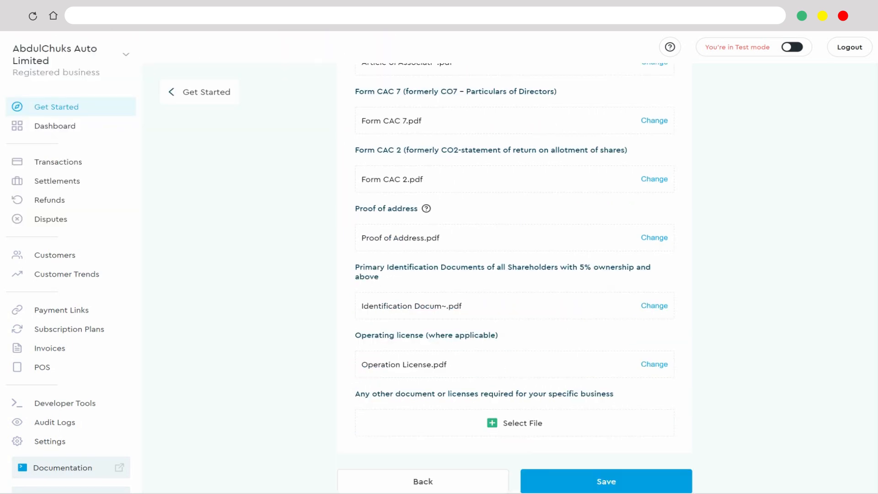
left_click(515, 422)
left_click(137, 131)
left_click(350, 213)
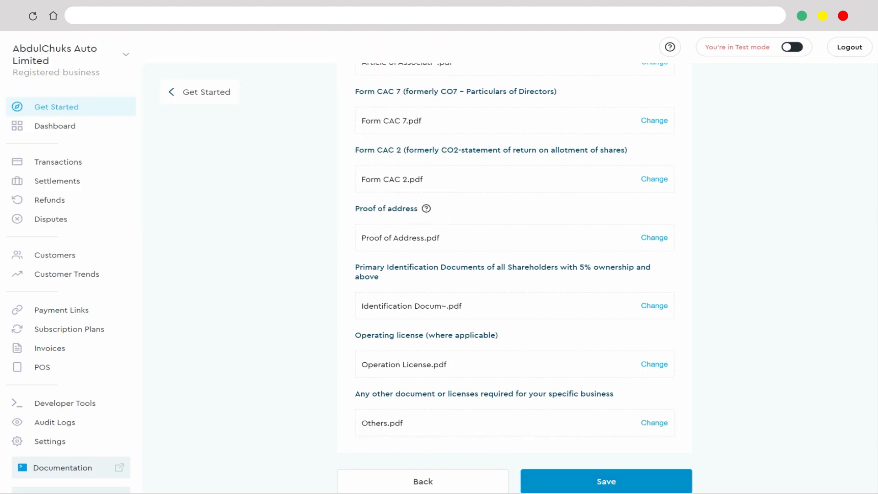
left_click(606, 481)
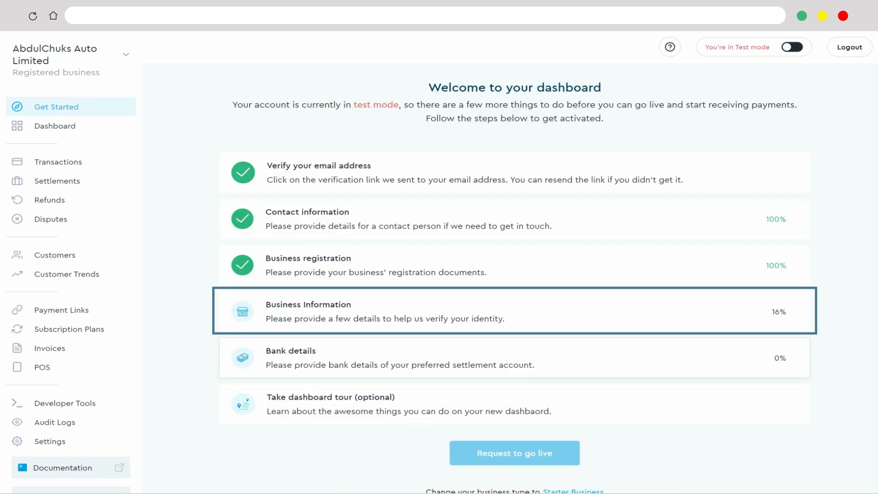
- In Business Information, describe the business as "Abdul Chuks Auto Limited provides automobile spare parts in wholesale quantities" and enter the business email
type("A")
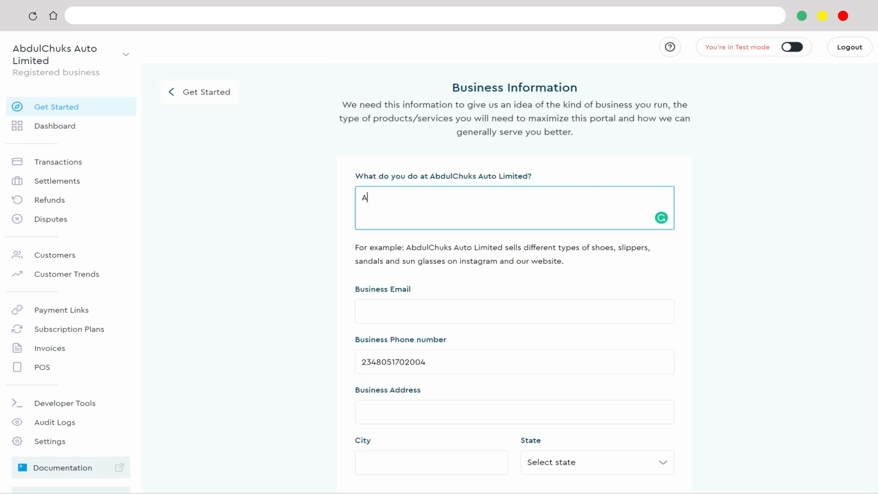
type("bdul Chuks Auto Limited provides automobile spare parts in whole sale quantities")
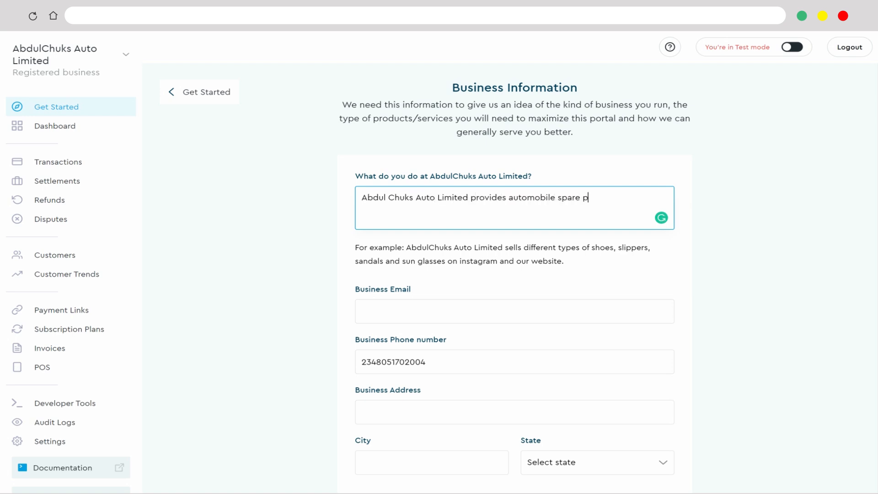
left_click(642, 198)
key("BackSpace")
left_click(514, 311)
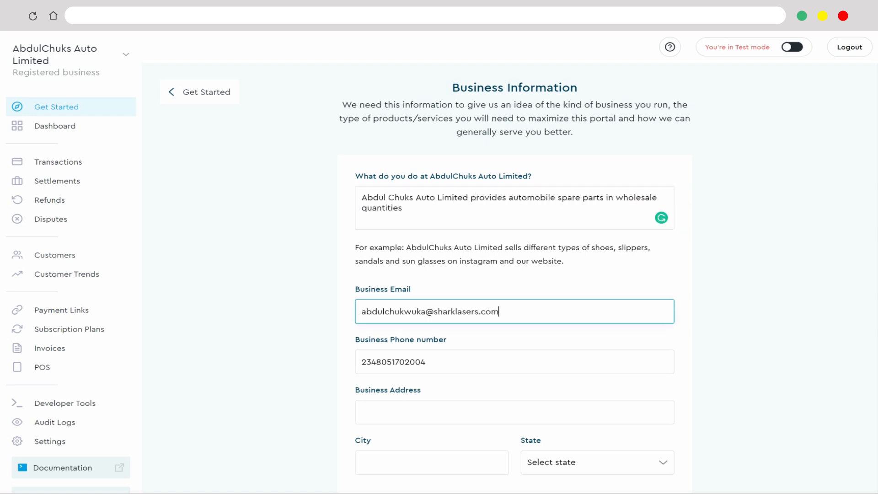
- Enter the business's street address and city, and set its state to Lagos
scroll(515, 270, "down", 4)
left_click(514, 249)
type("Busy Street")
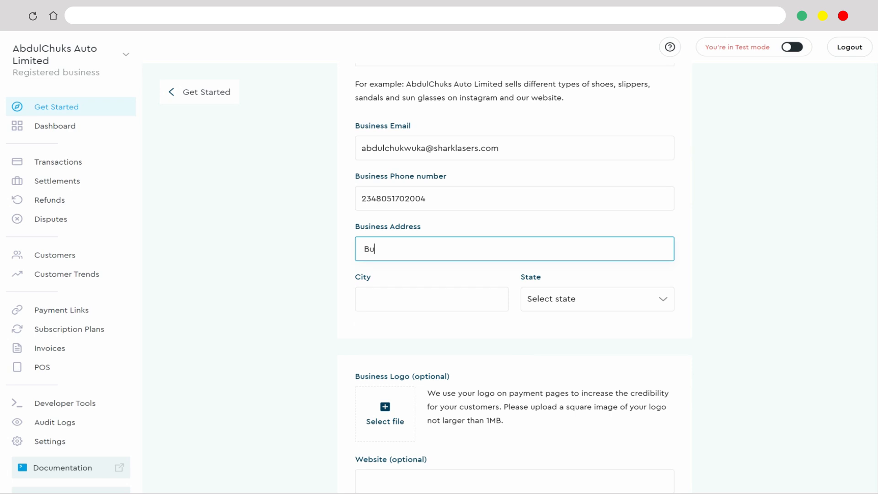
left_click(431, 299)
type("Victoria Islan")
left_click(597, 299)
scroll(594, 343, "down", 12)
scroll(594, 344, "up", 1)
left_click(539, 367)
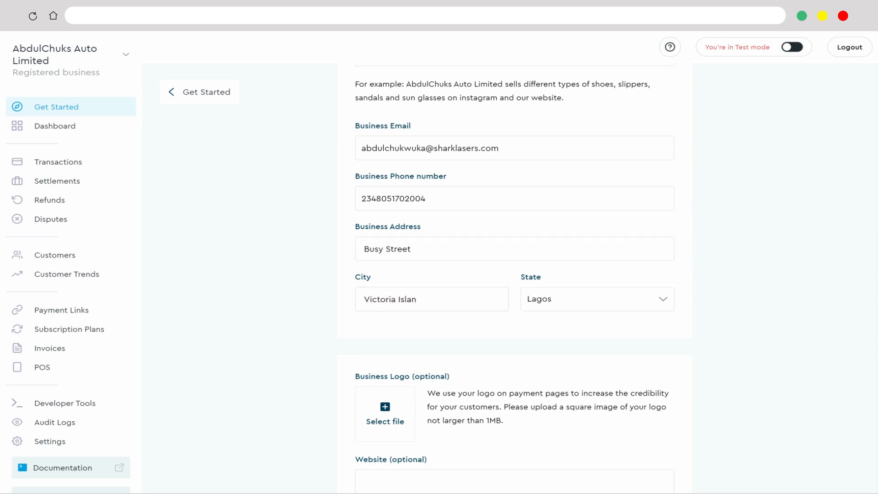
- Upload AbdulChuks Logo.jpg as the business logo and save the business information
scroll(515, 274, "down", 5)
left_click(385, 206)
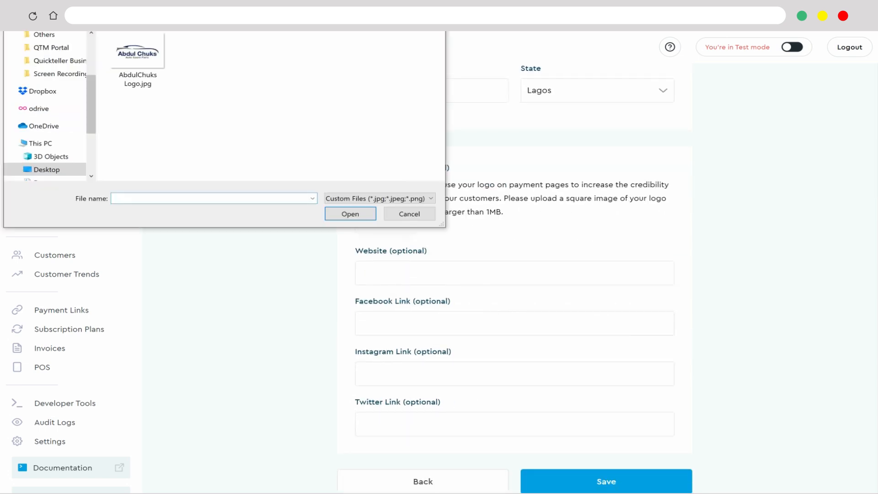
left_click(137, 59)
left_click(351, 214)
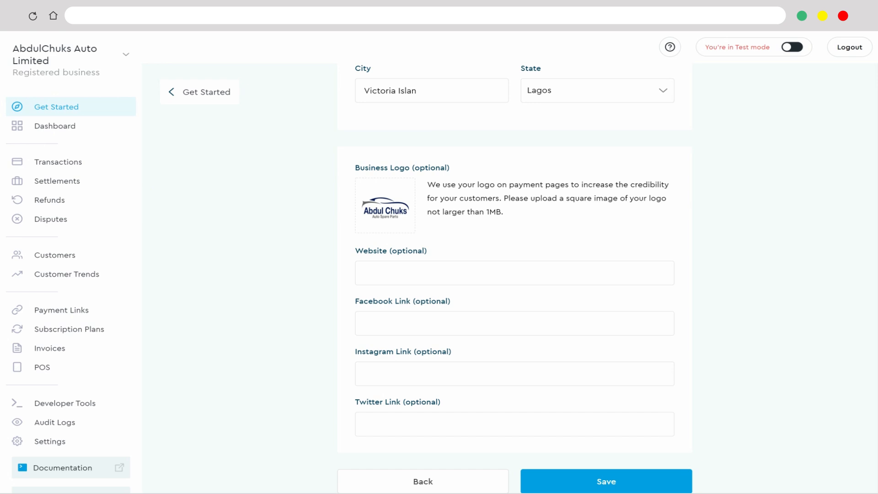
left_click(606, 481)
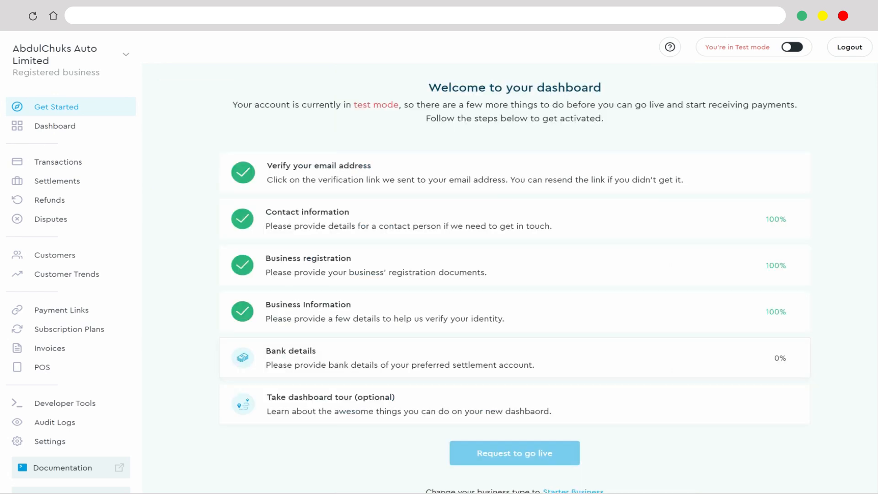
- Save bank details for a Savings Account at Guaranty Trust Bank with the account number, and request to go live
left_click(515, 358)
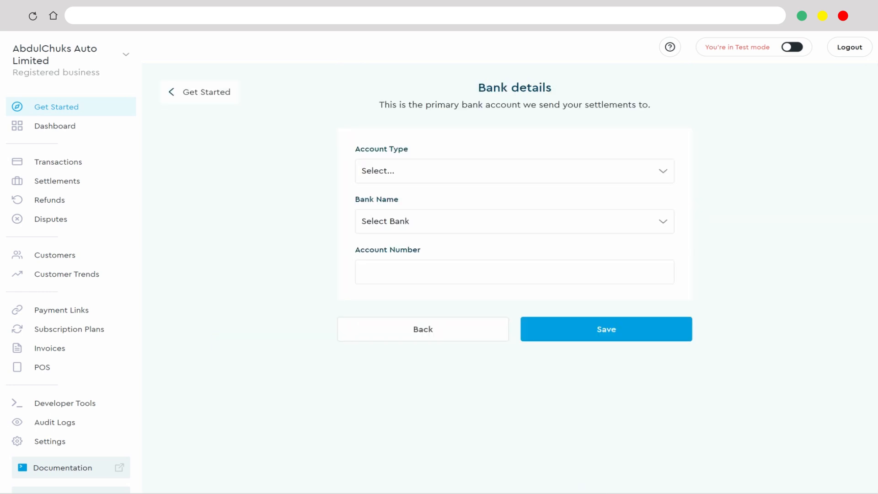
left_click(514, 171)
left_click(514, 220)
left_click(514, 221)
scroll(515, 319, "down", 20)
scroll(514, 311, "down", 20)
left_click(514, 322)
left_click(514, 272)
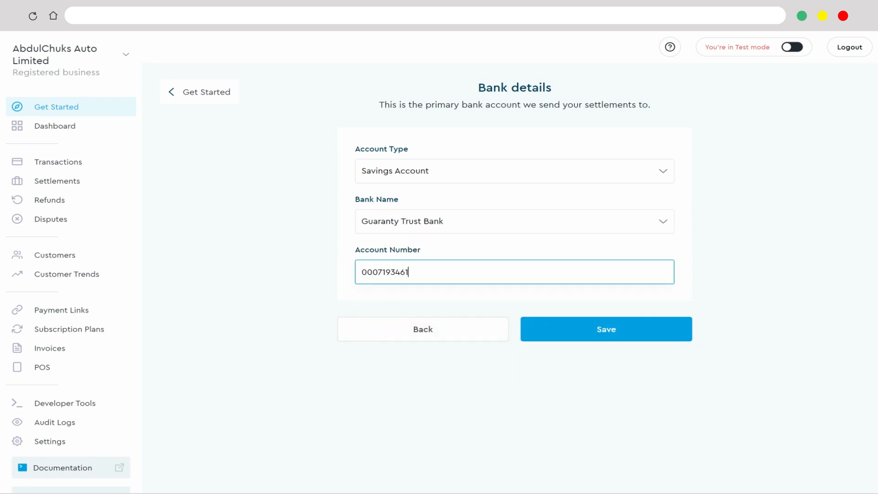
left_click(607, 329)
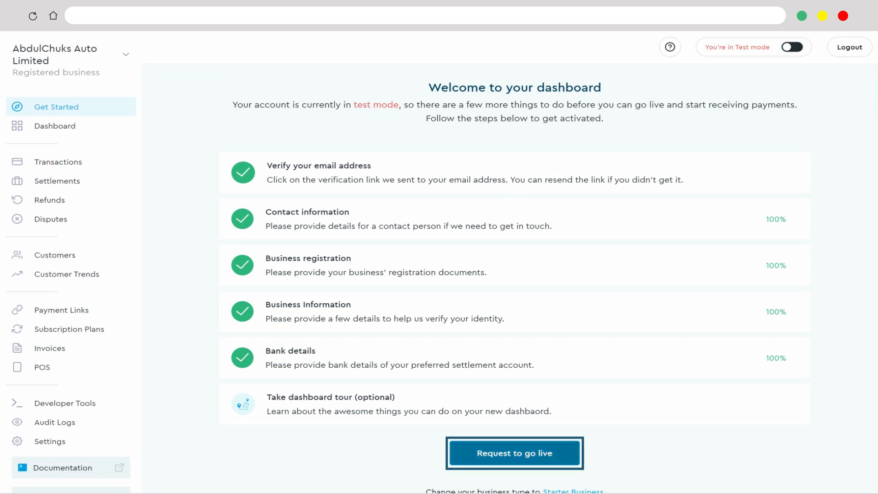
left_click(515, 454)
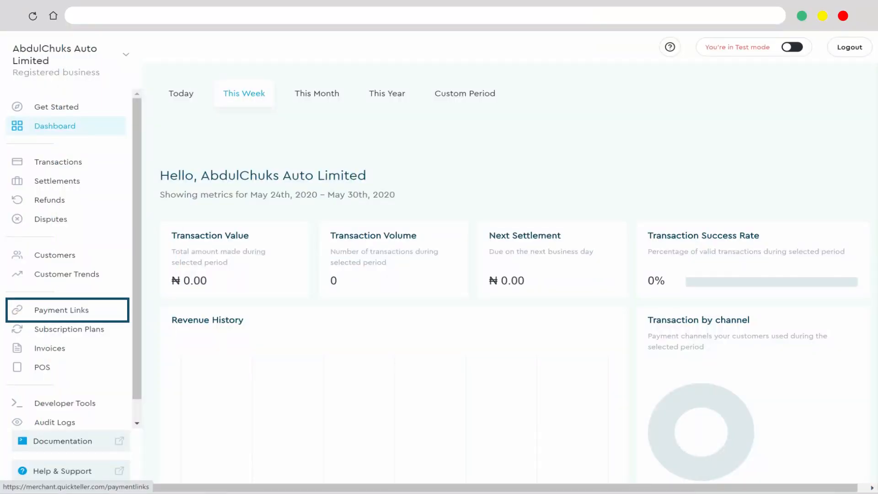
- Start a new single payment link and name it Clutch Disk
left_click(61, 310)
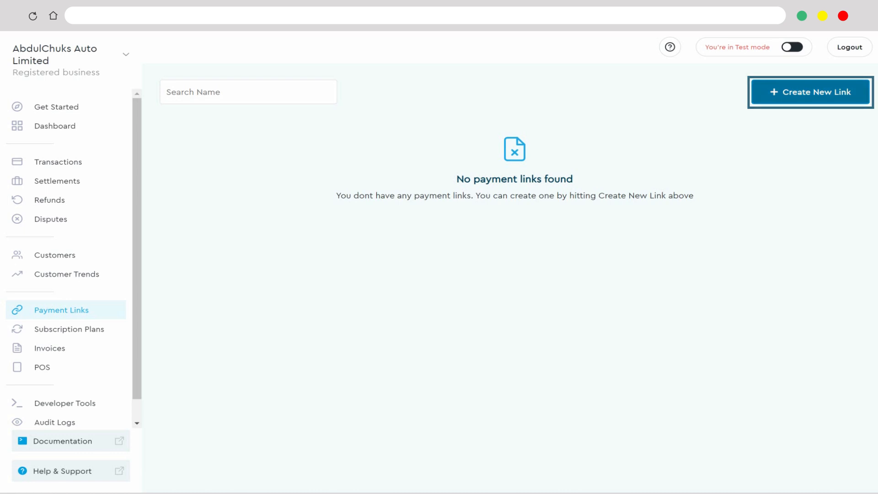
left_click(810, 92)
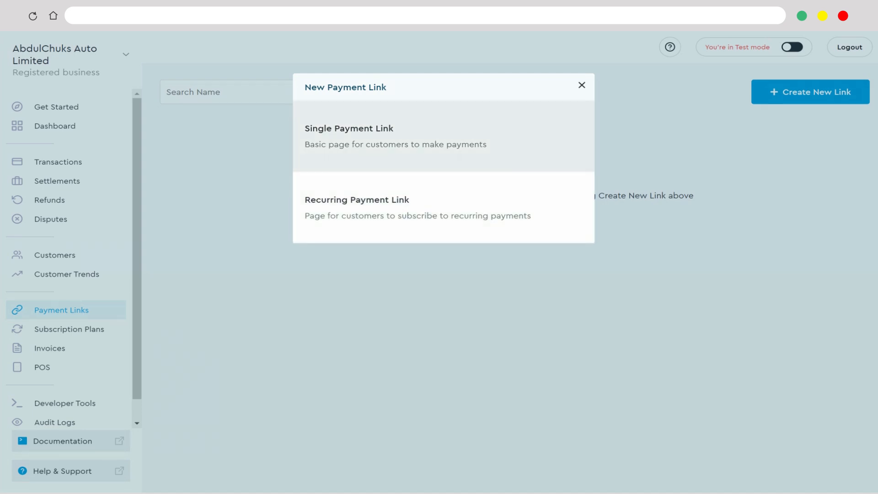
left_click(396, 137)
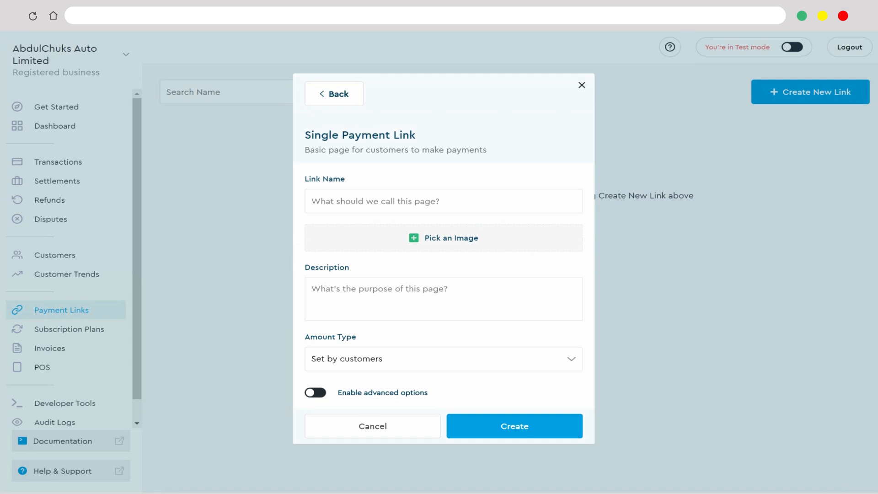
left_click(443, 201)
type("Cl")
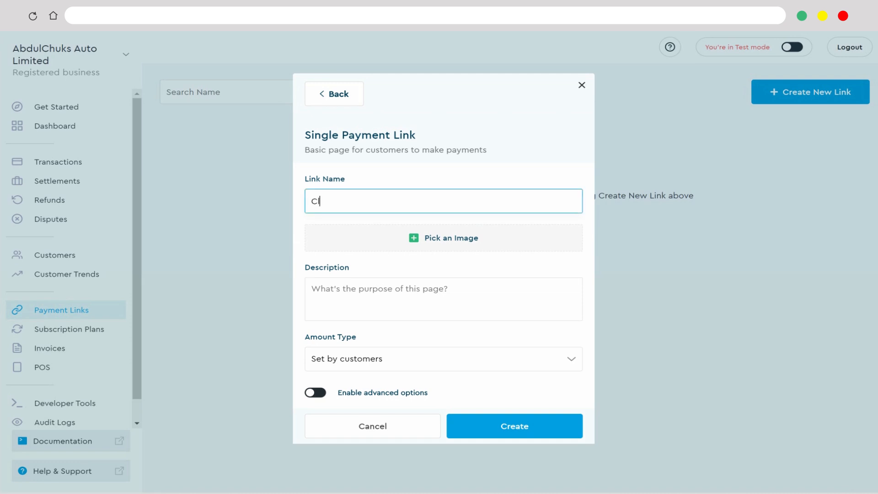
type("utch Disk")
key("Tab")
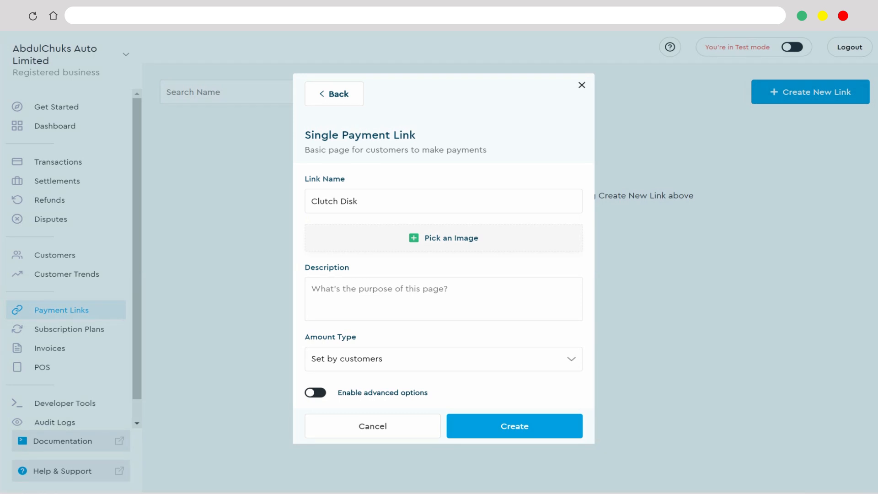
- Add Clutch Disk Image.jpg as the payment link's image
left_click(443, 238)
left_click(205, 67)
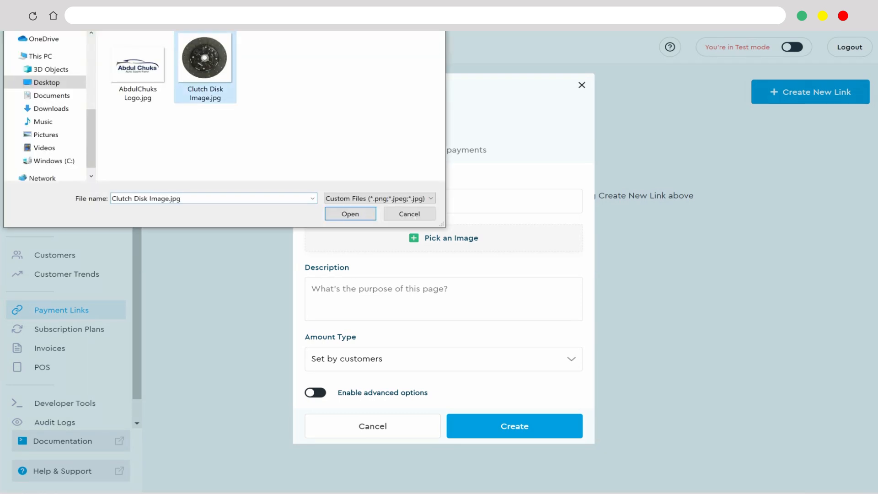
left_click(351, 214)
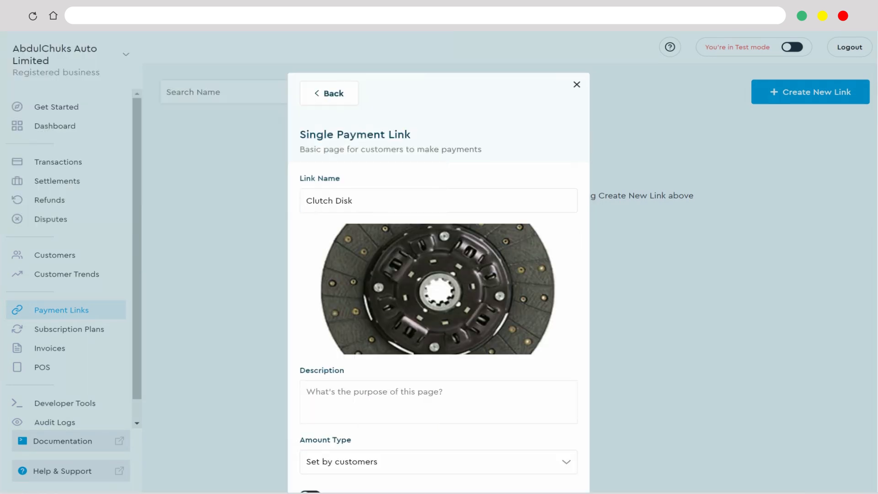
- Describe the payment link as "Original clutch disk with one year warranty"
scroll(438, 336, "down", 2)
left_click(438, 336)
type("O")
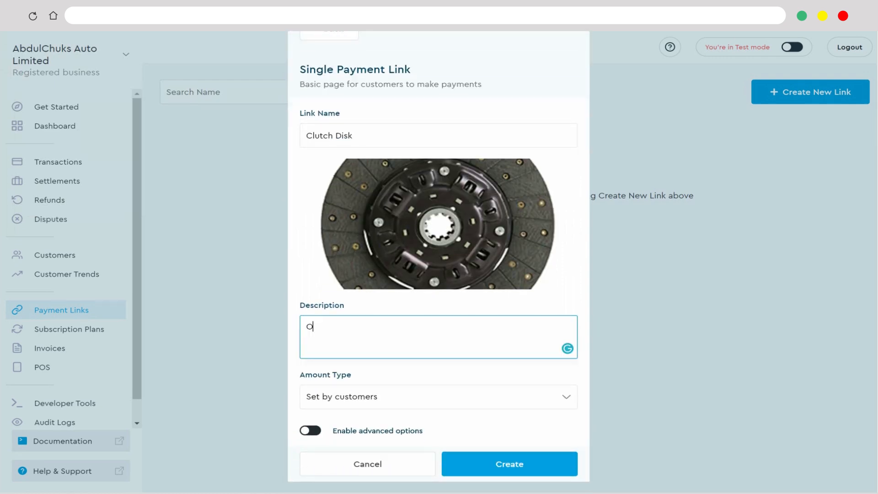
type("riginal clutch disk with one year warranty")
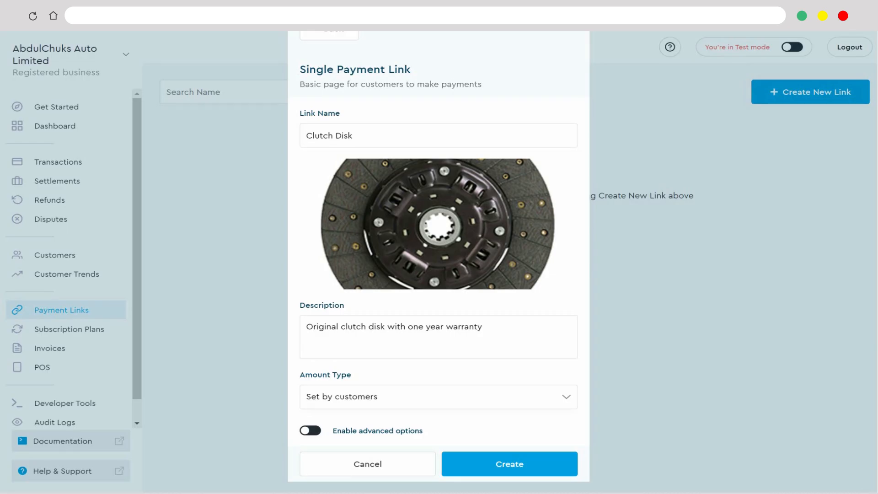
- Change the payment link's amount type to Fixed amount and set the amount to NGN 24000
left_click(438, 397)
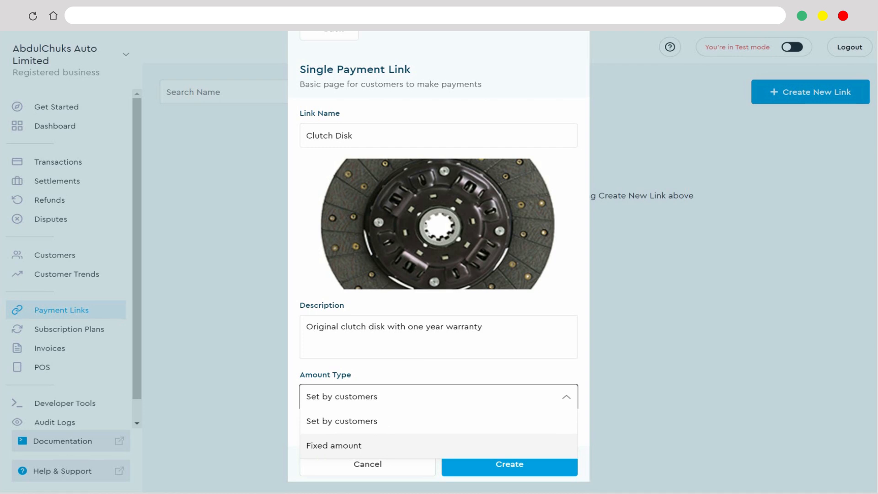
left_click(438, 446)
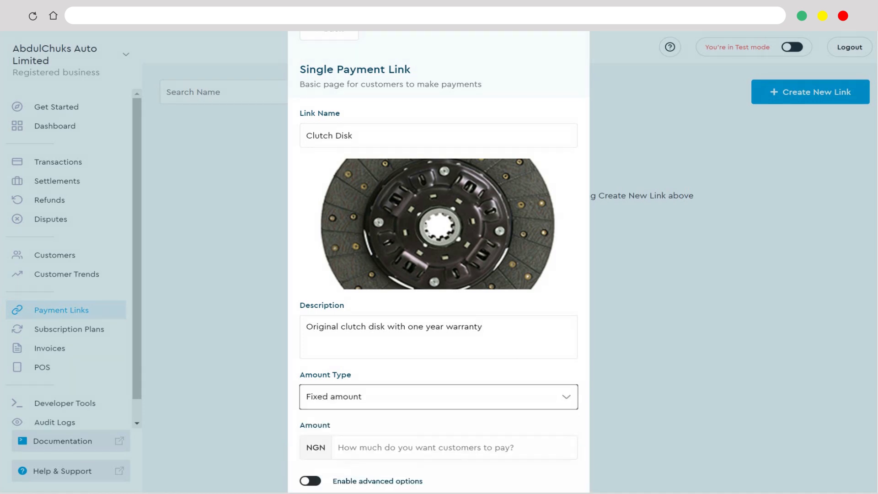
scroll(438, 397, "down", 1)
left_click(454, 397)
type("24000")
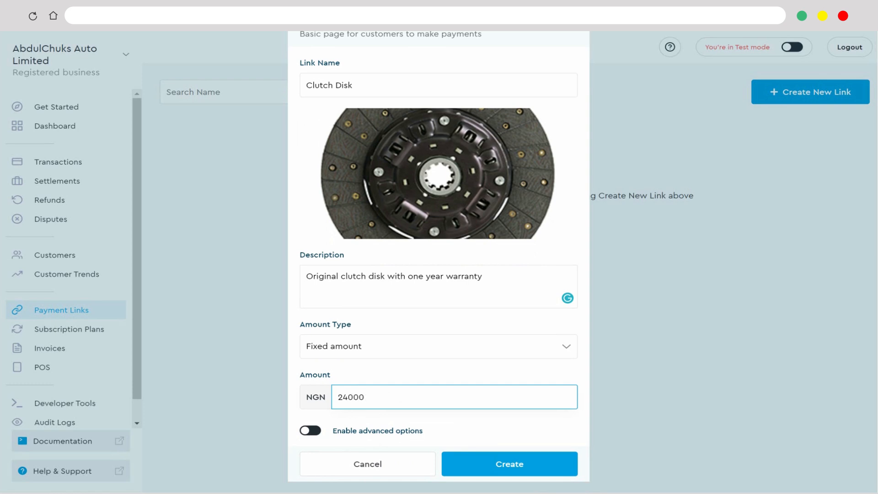
- Enable the advanced options and set the custom link ending to abdulchuks
key("Tab")
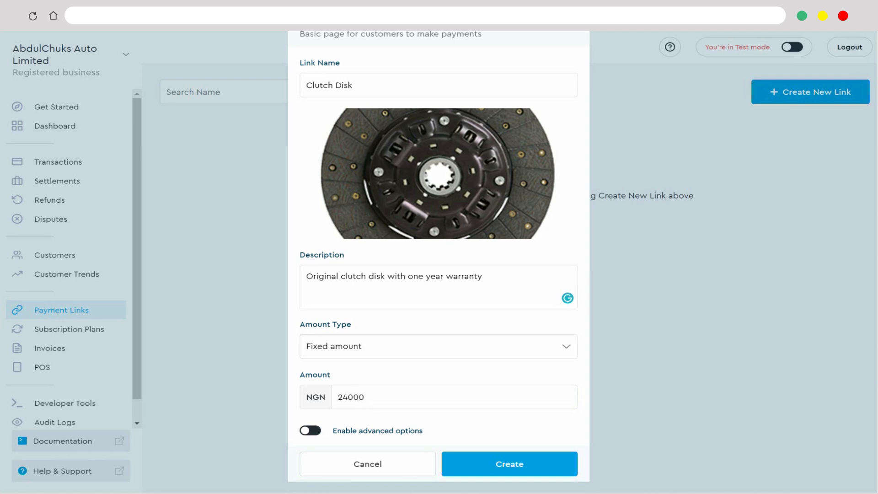
key("space")
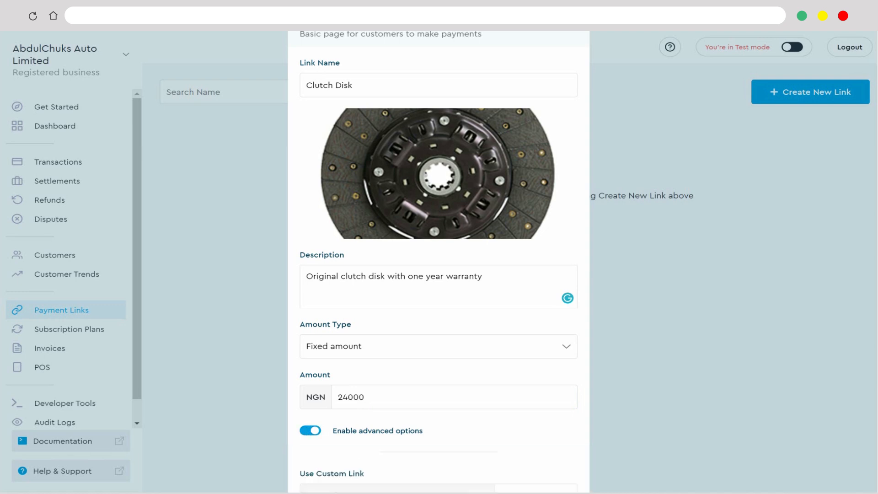
scroll(438, 260, "down", 3)
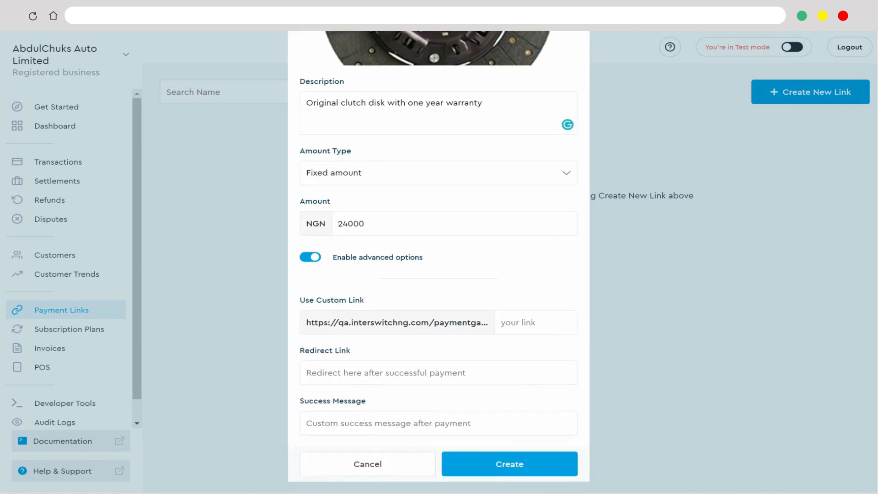
left_click(536, 322)
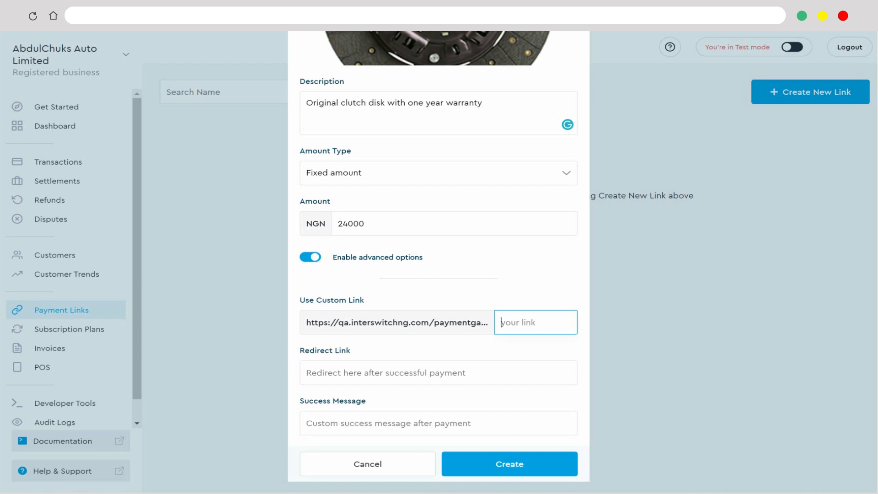
type("abdulchuks")
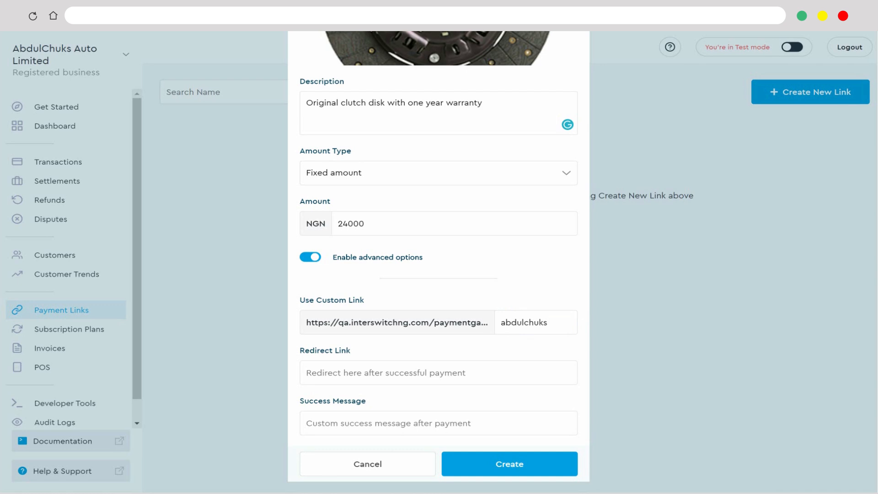
- Set the success message to "Thank you. Your order will be dispatched shortly." and create the payment link
left_click(438, 423)
type("Thank you. ")
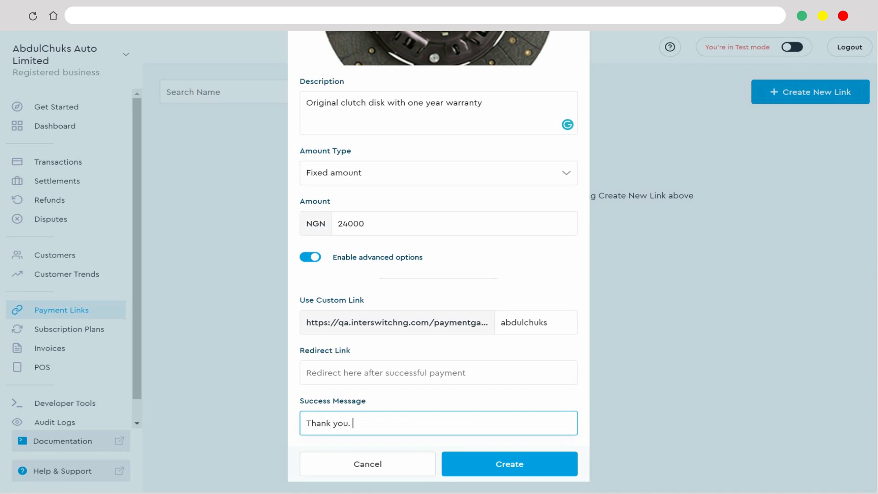
type("Your order will be dispatched sh")
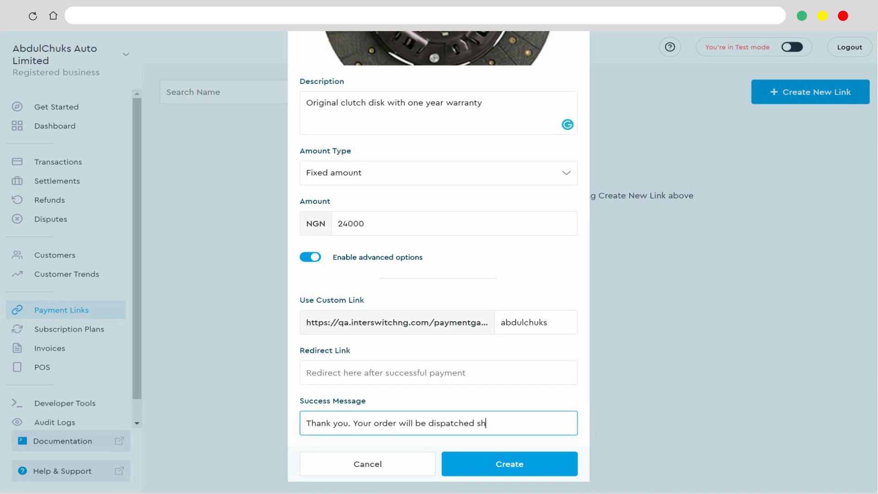
type("ortly.")
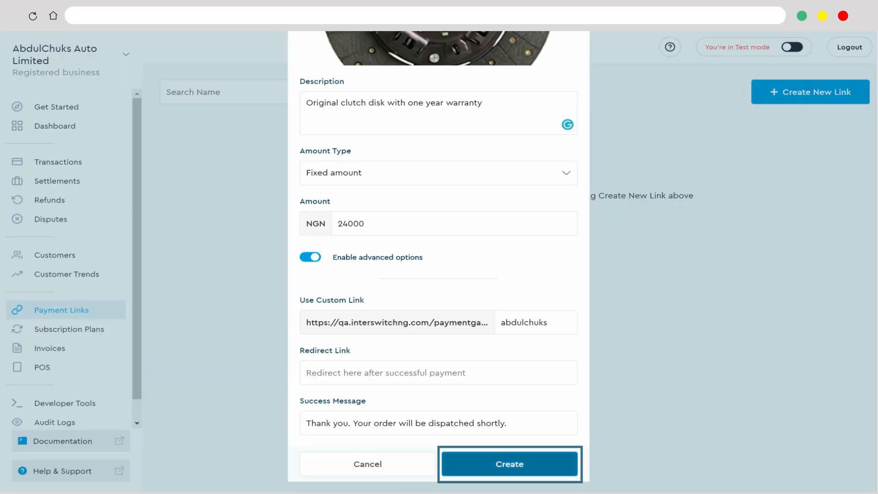
left_click(510, 464)
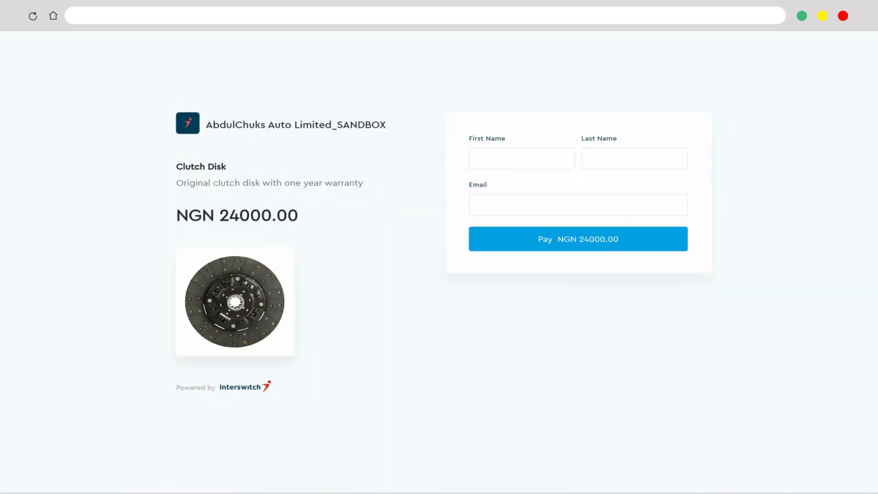
- Fill in the customer's first name, last name and e-mail on the Clutch Disk payment page
left_click(521, 158)
key("Tab")
key("Tab")
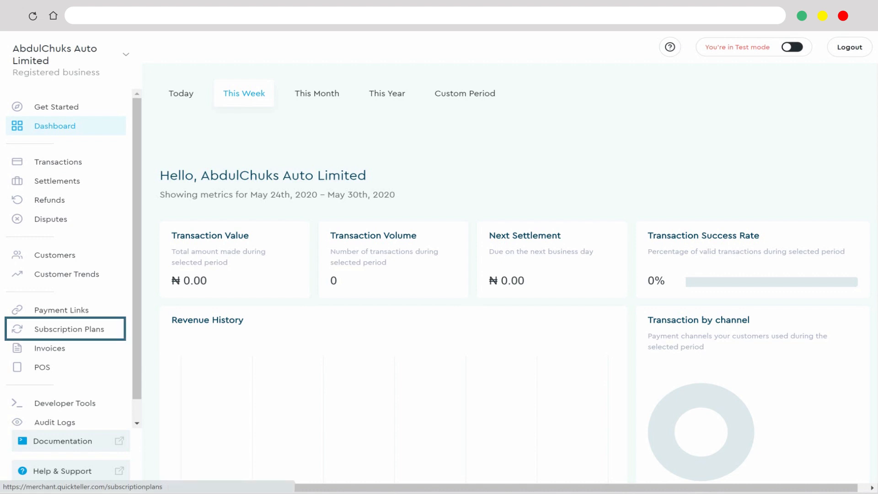
- Start a new subscription plan named Spare Parts Dealers Association, described as "Fundraising for the construction of new secretariat"
left_click(69, 328)
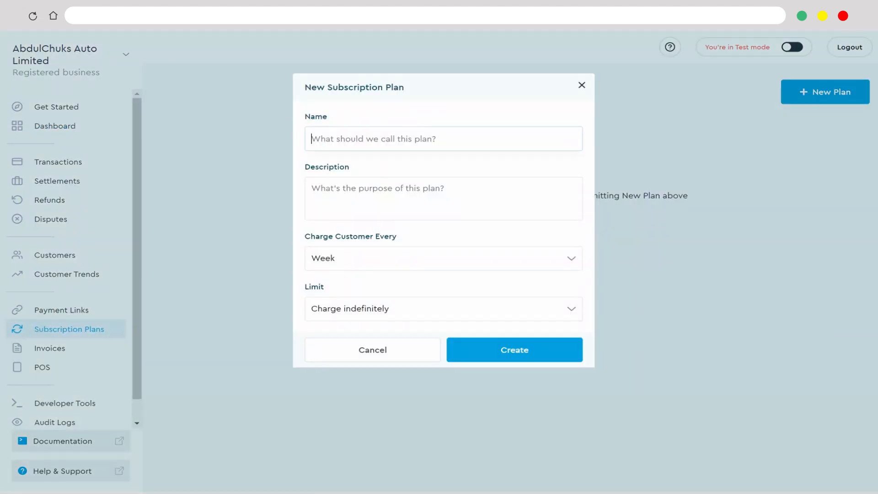
type("Spare Parts Dealers Association")
left_click(443, 198)
type("Fundraising for the construction of new secretariat")
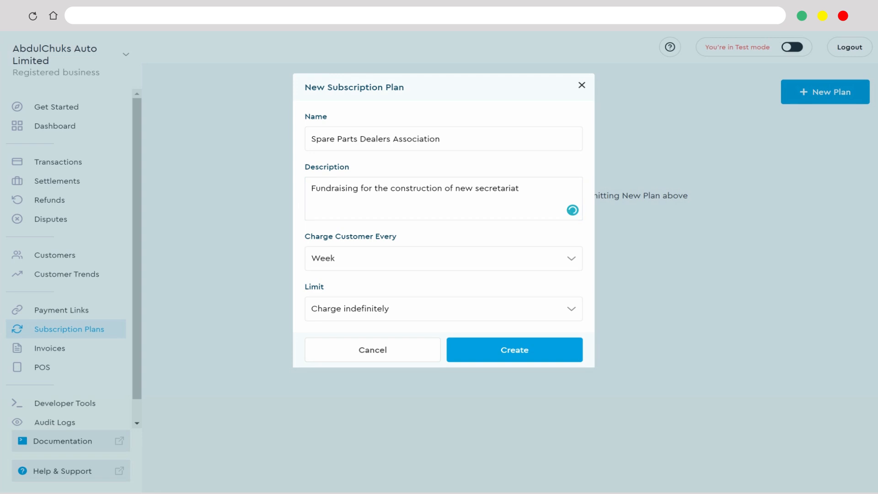
- Charge customers every Week with a Custom limit of 5 charges, and create the subscription plan
left_click(443, 258)
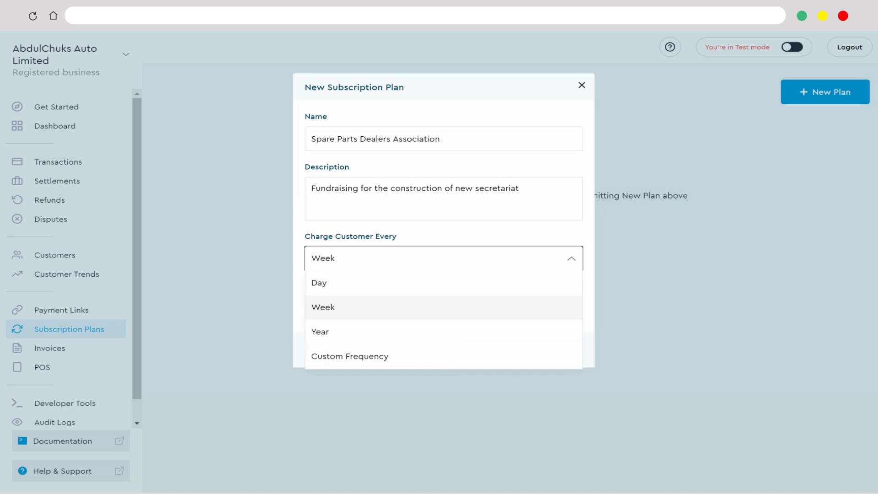
left_click(444, 307)
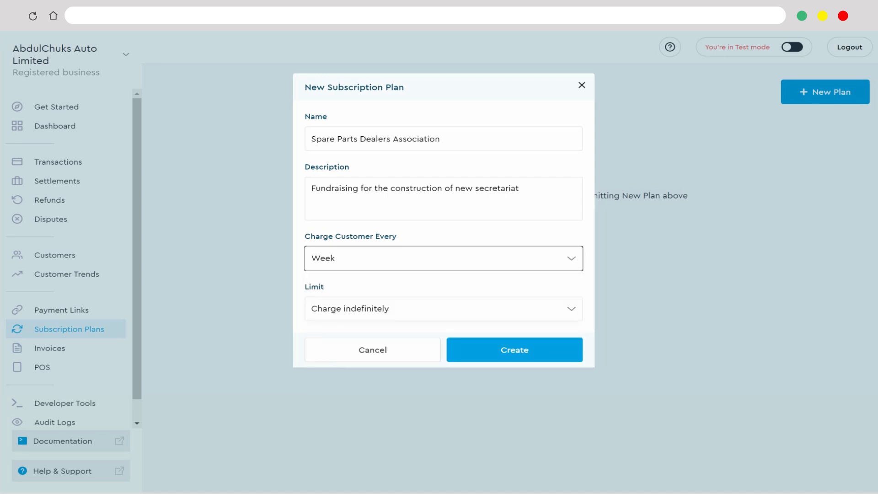
left_click(443, 309)
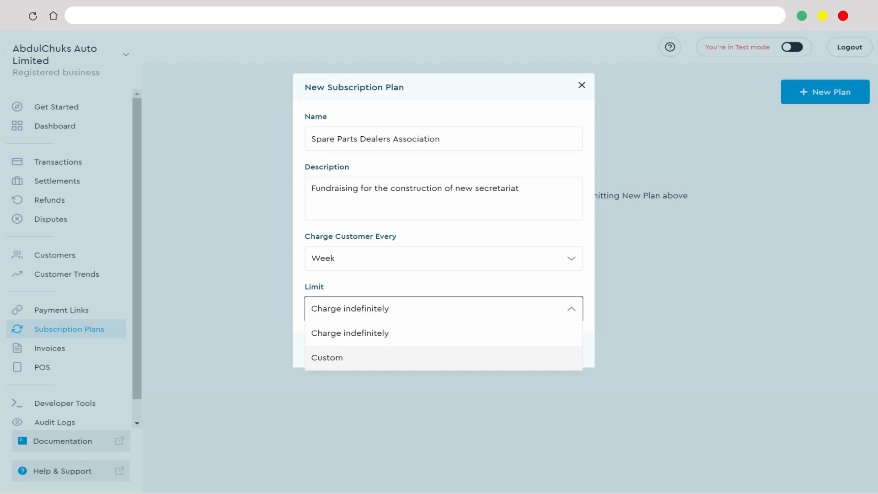
left_click(444, 357)
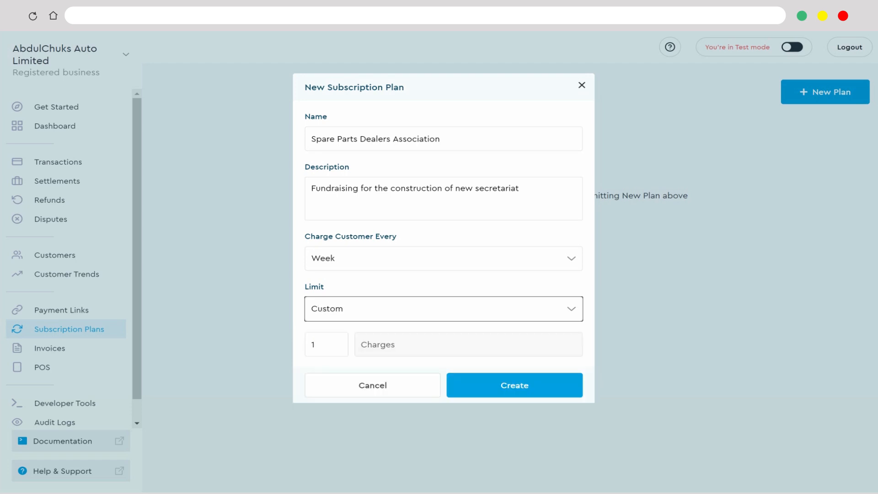
left_click(324, 344)
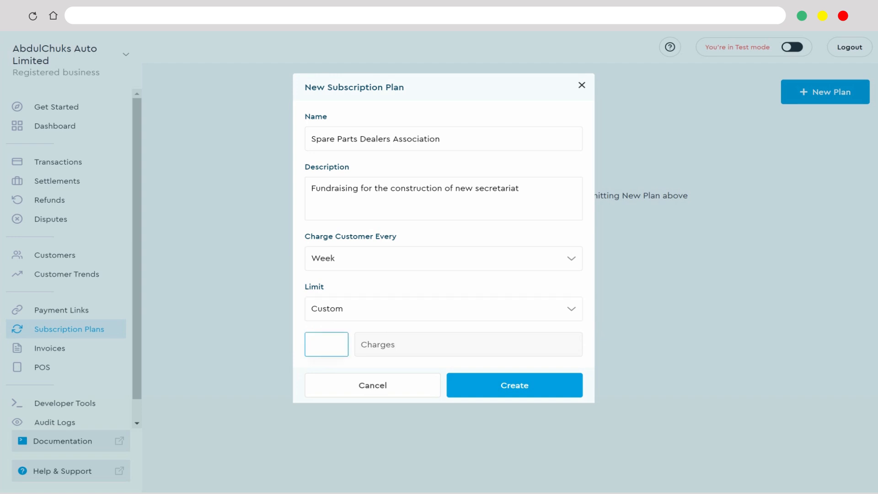
type("5")
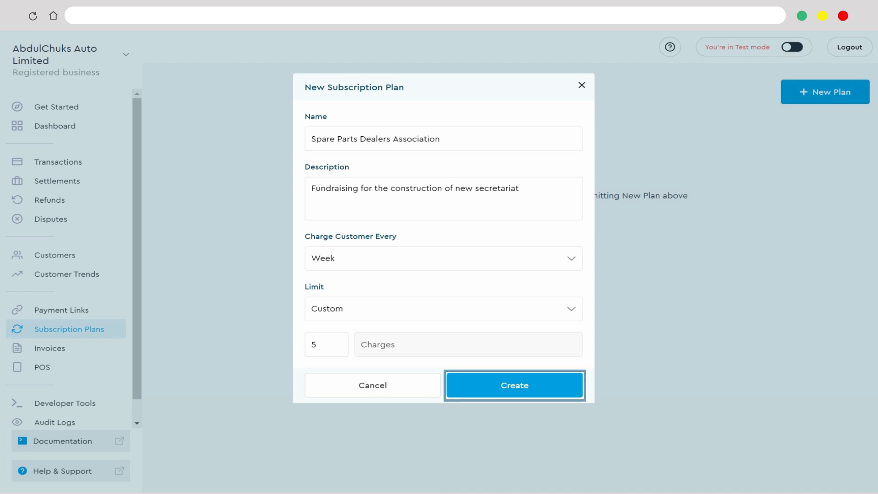
left_click(515, 386)
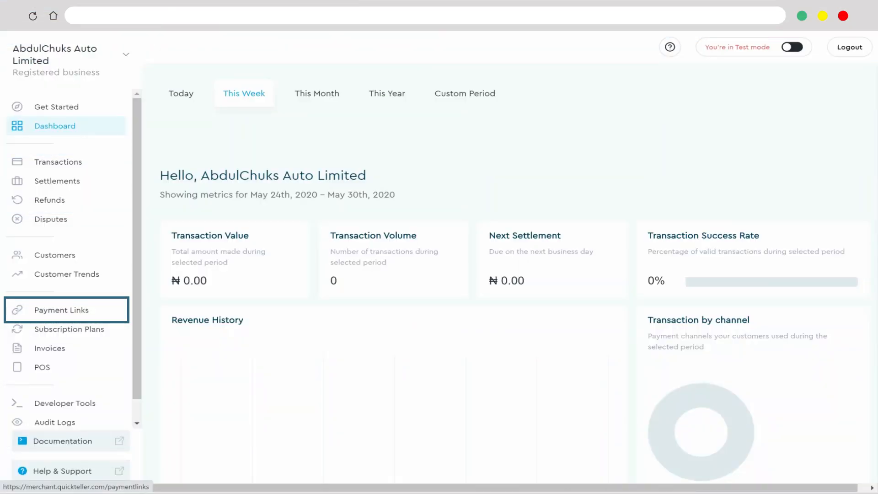
- Start a new recurring payment link for the Spare Parts Dealers Association plan and name it Weekly Contribution
left_click(61, 310)
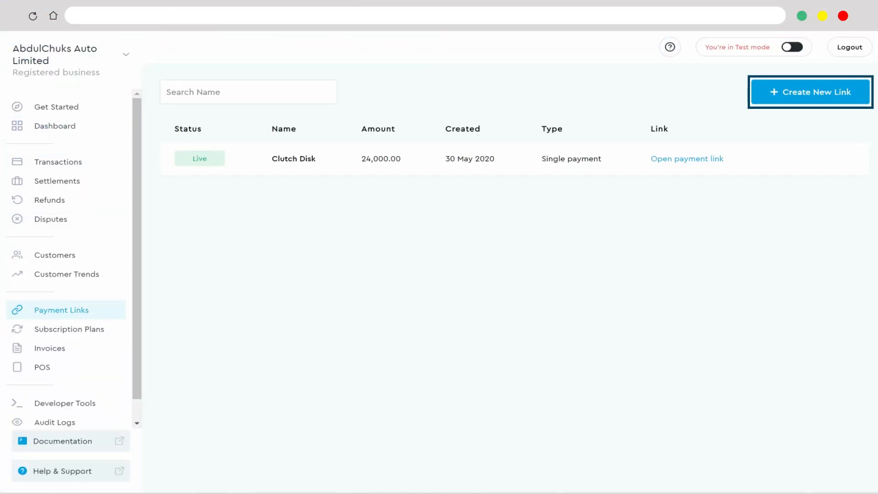
left_click(810, 92)
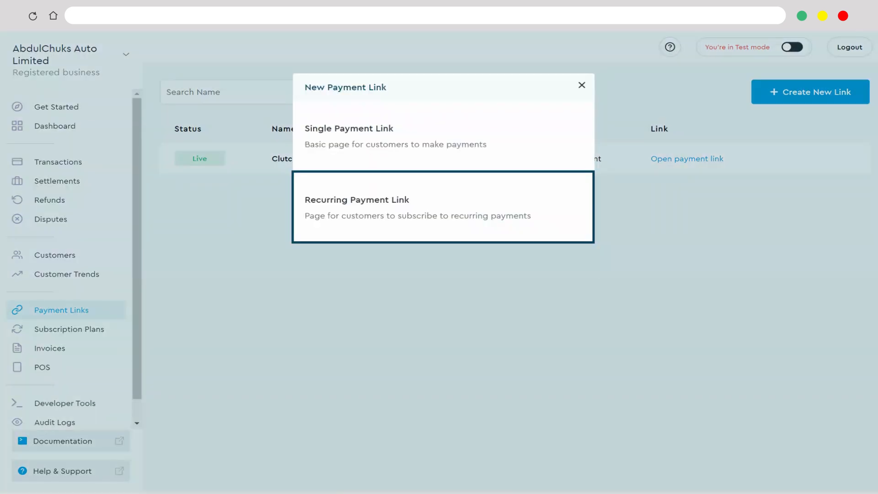
left_click(443, 207)
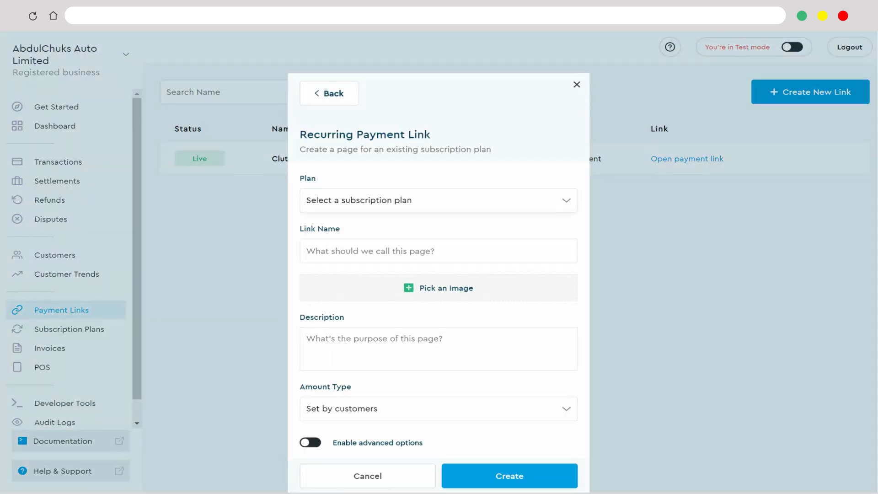
left_click(438, 201)
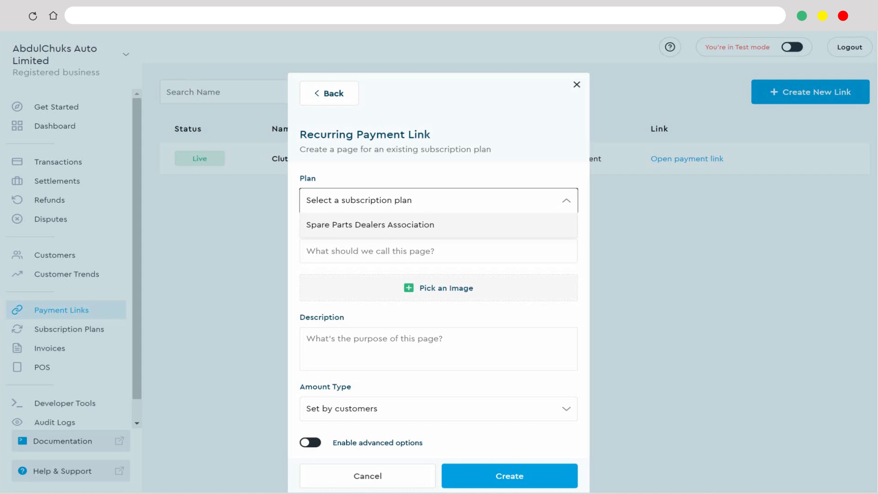
left_click(439, 225)
left_click(439, 251)
type("Weekly Contribution")
key("Tab")
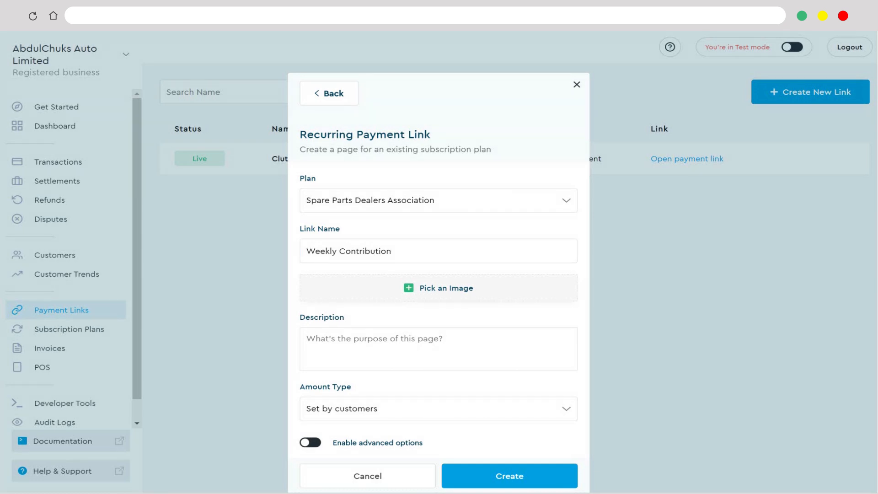
- Add Secretariat.jpg as the recurring payment link's image
left_click(438, 288)
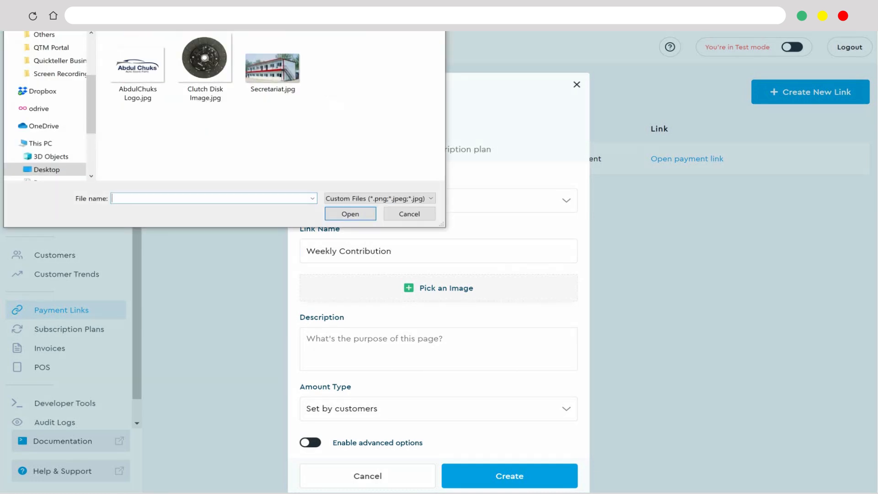
left_click(272, 69)
left_click(351, 214)
- Describe the recurring link as "Fundraising for the construction of new secretariat" and choose Set by customers as the amount type
scroll(439, 336, "down", 3)
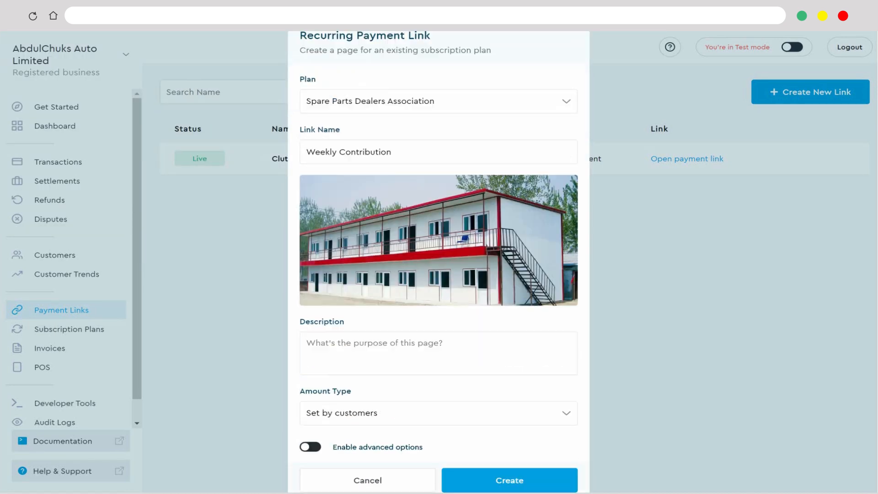
left_click(438, 337)
type("Fundraising for the c")
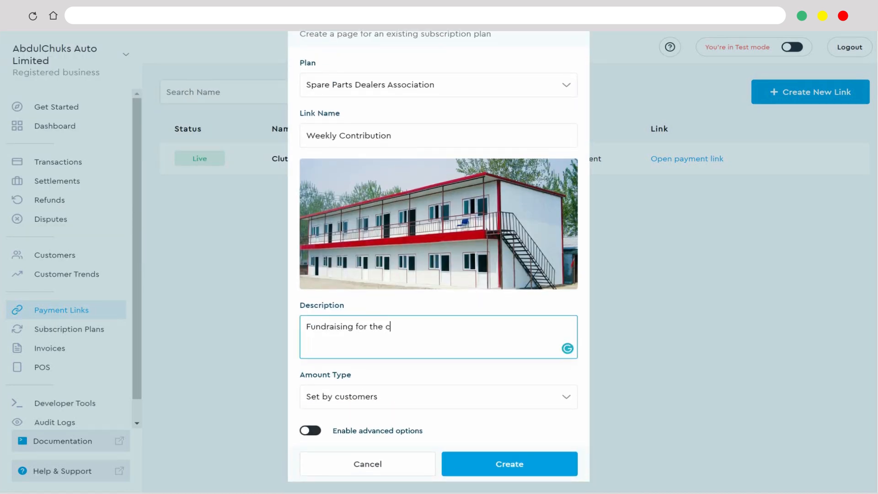
type("onstruction of new secretariat")
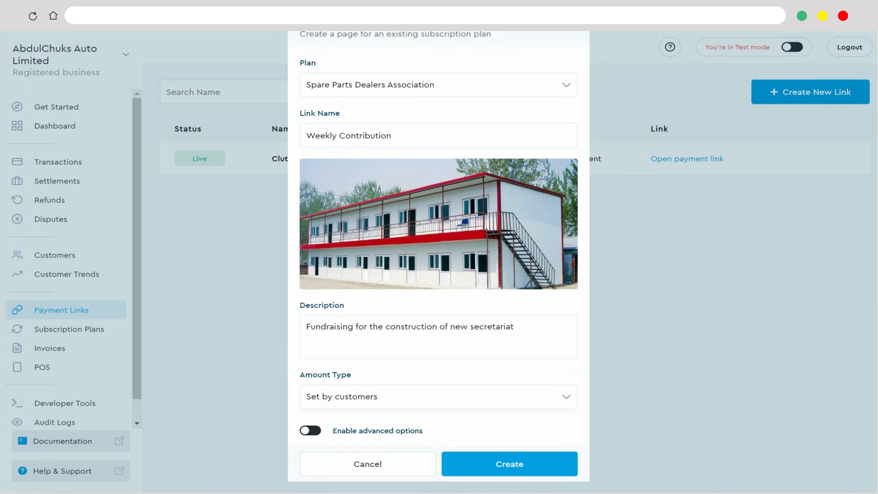
left_click(438, 397)
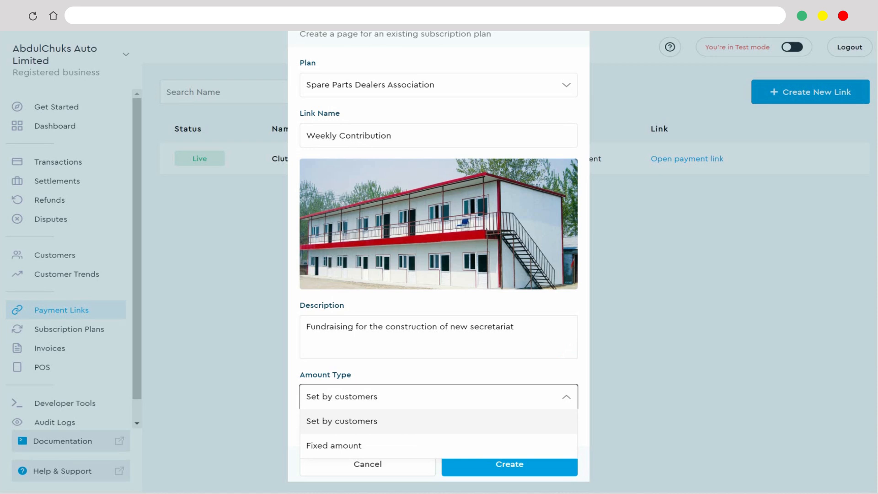
left_click(438, 421)
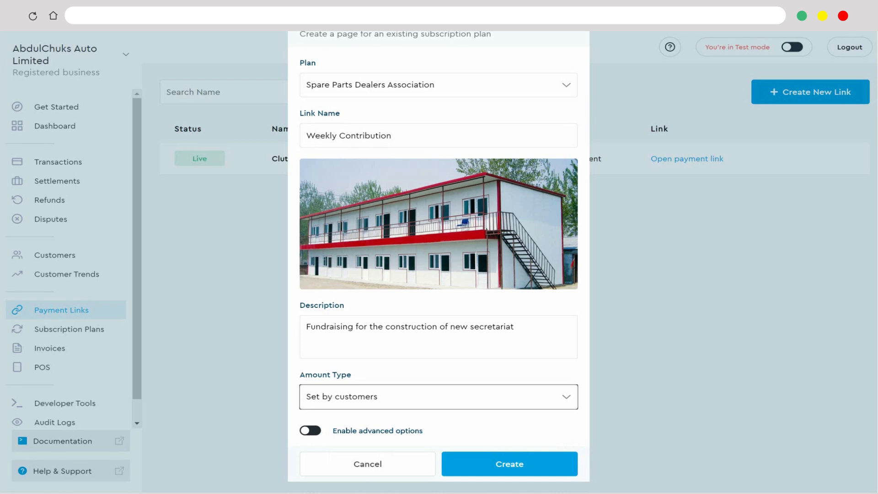
- Enable advanced options, set the success message to "Thank you for your kind contribution.", and create the recurring payment link
left_click(310, 430)
scroll(438, 274, "down", 4)
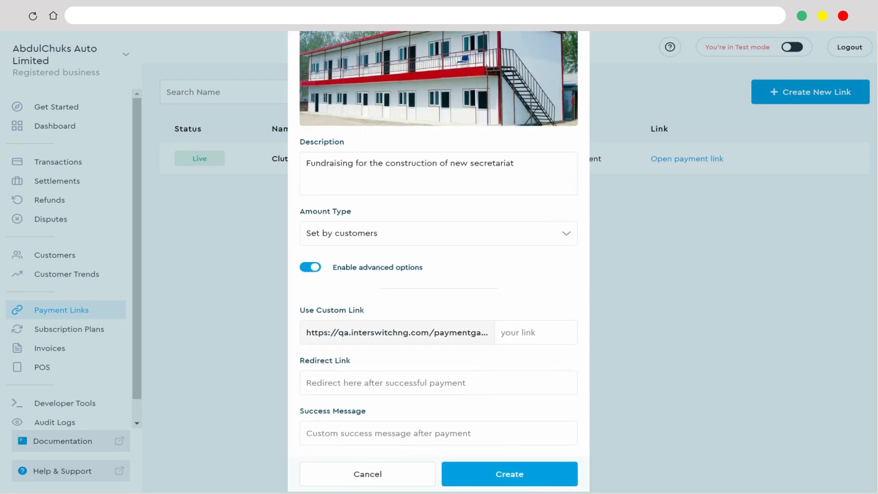
scroll(438, 274, "down", 1)
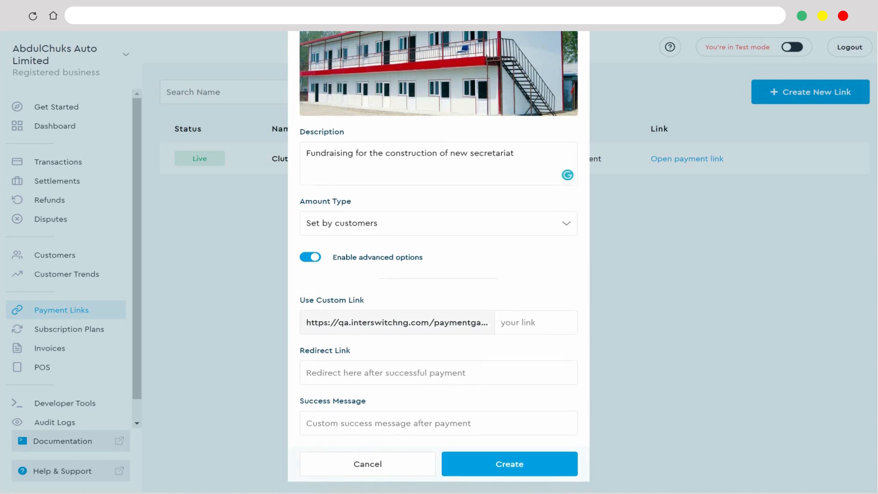
left_click(438, 422)
type("Thank you for your kind contribution.")
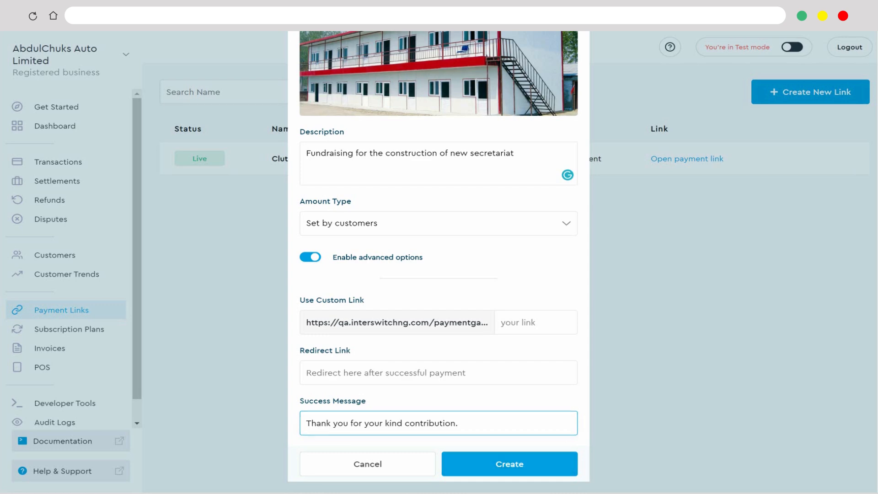
left_click(509, 464)
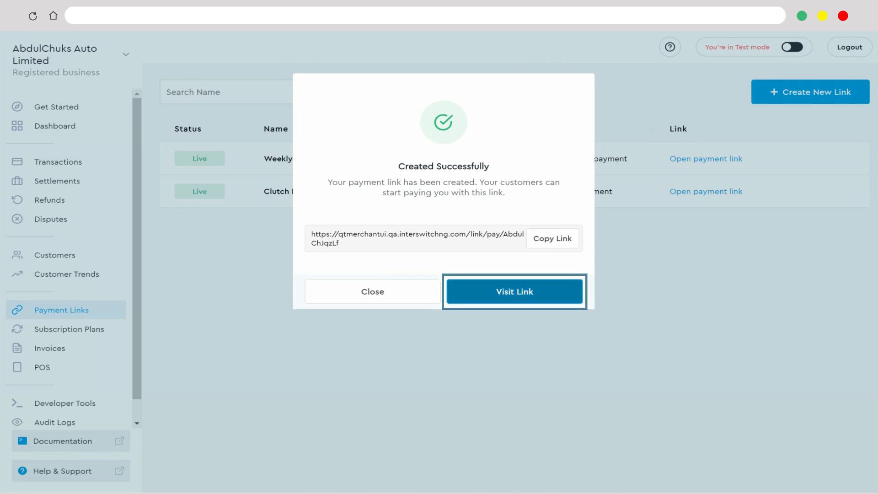
- Visit the new Weekly Contribution payment page and fill in the customer's first name, last name and e-mail
left_click(515, 292)
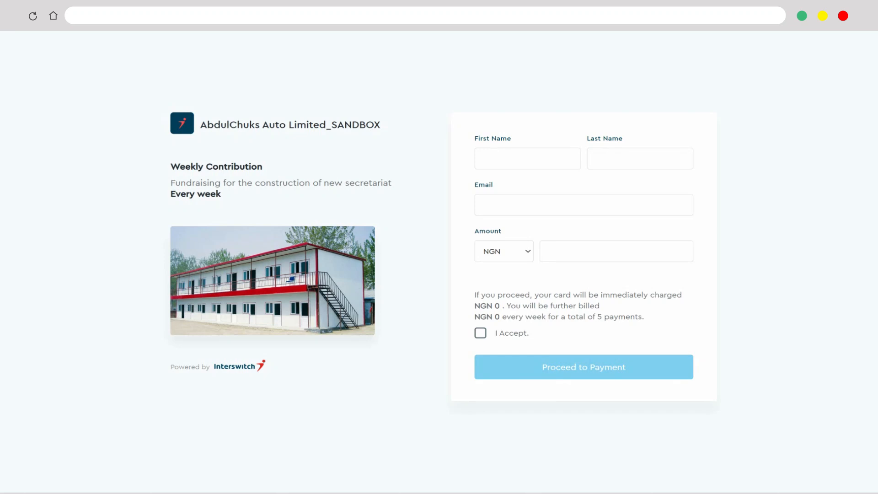
left_click(528, 158)
left_click(639, 159)
key("Tab")
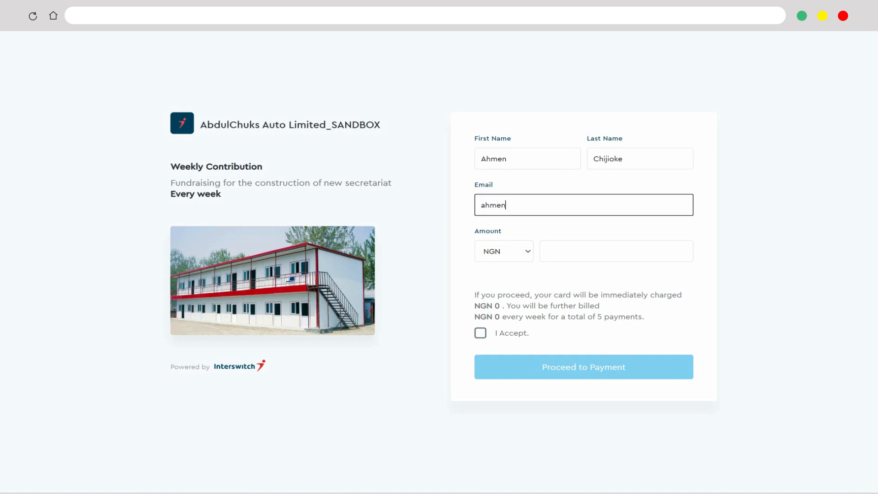
- Set the weekly contribution to NGN 10000, accept the recurring charge terms, and proceed to payment
key("Tab")
type("10000")
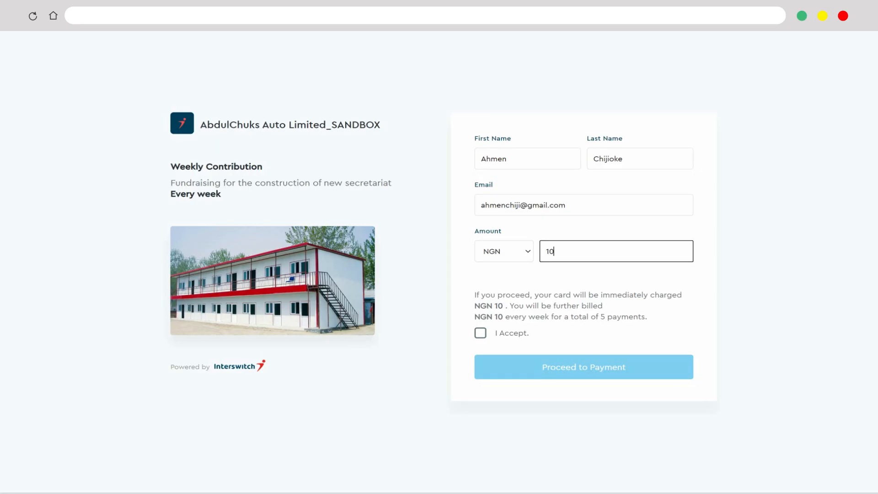
key("Tab")
key("space")
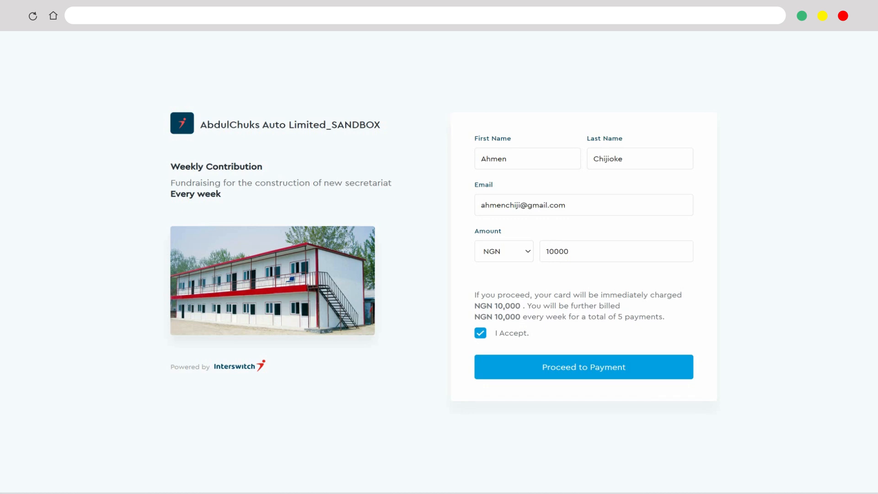
key("Return")
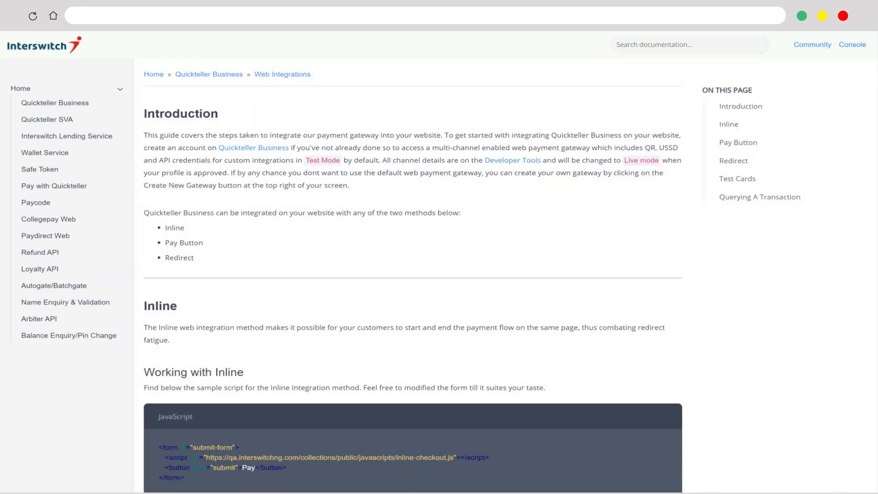
- Examine the Inline and Pay Button sample scripts and parameters in the Web Integrations documentation
scroll(413, 275, "down", 5)
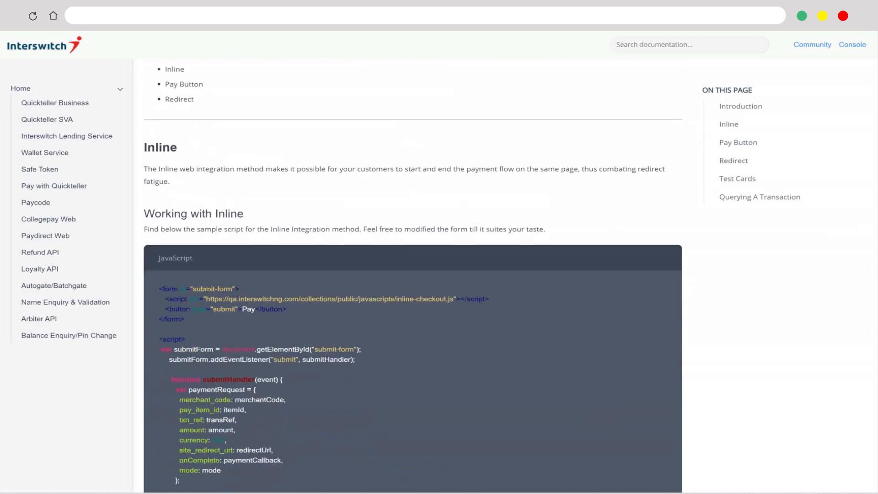
scroll(412, 278, "down", 2)
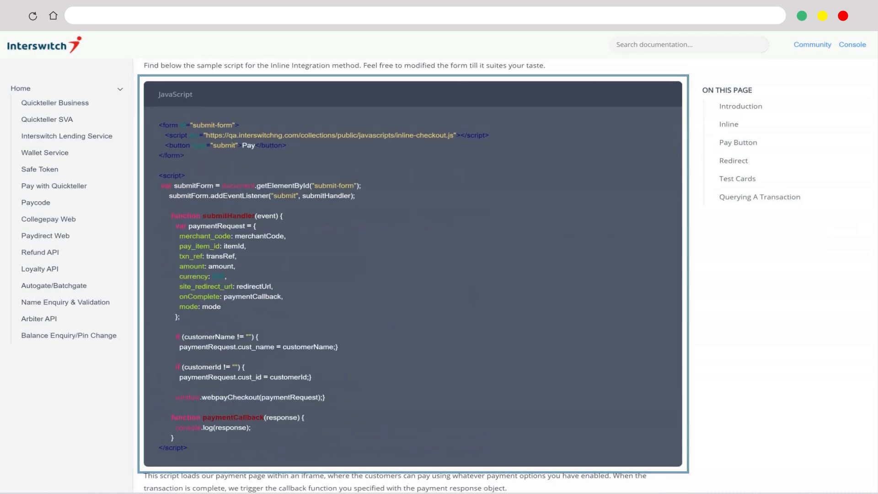
scroll(413, 275, "down", 7)
scroll(413, 275, "down", 11)
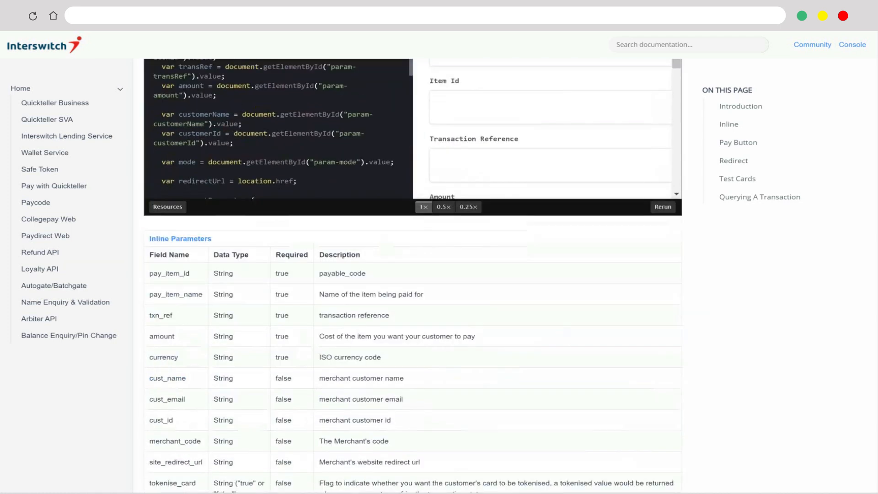
scroll(413, 276, "down", 5)
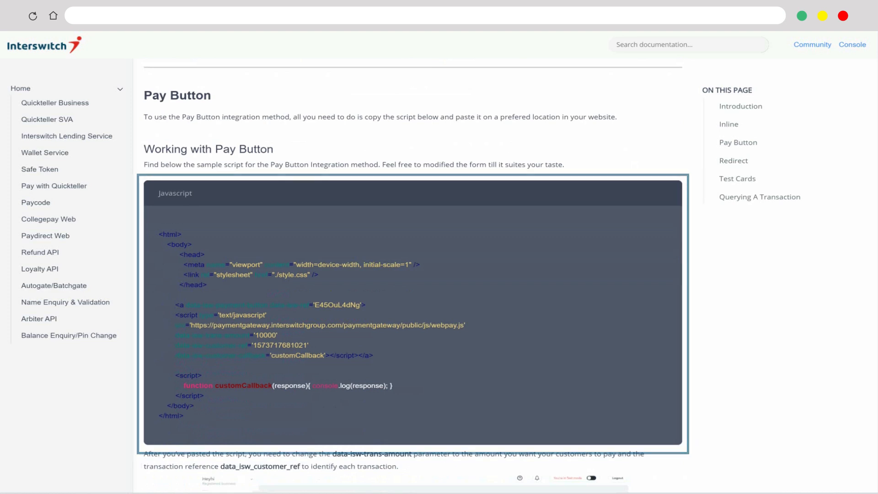
scroll(413, 276, "down", 1)
scroll(413, 274, "down", 12)
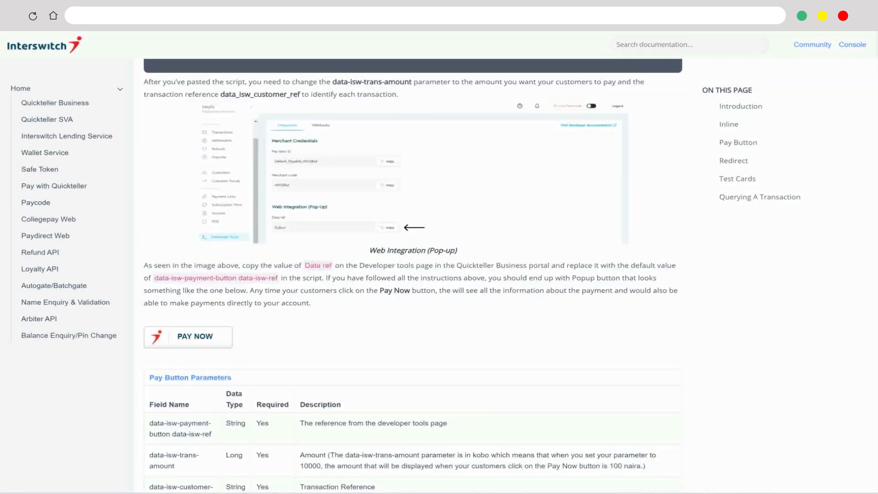
scroll(412, 275, "down", 5)
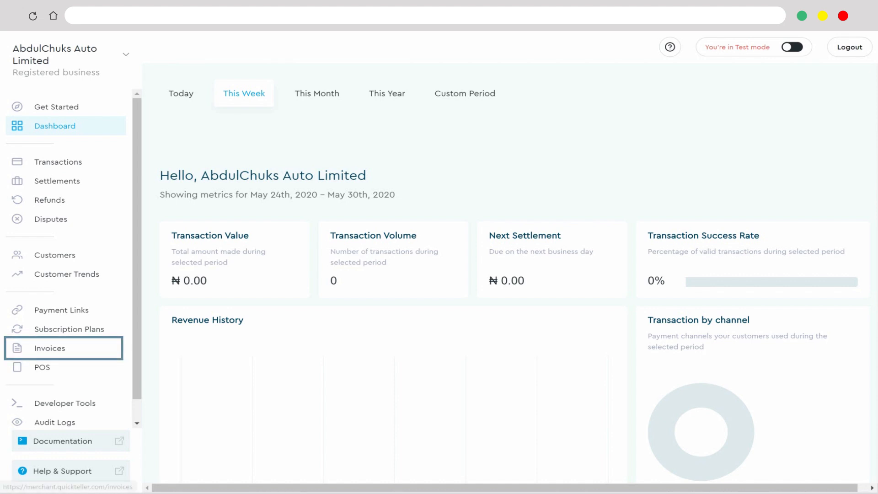
- Start a new invoice and fill in the customer's name and e-mail
left_click(50, 348)
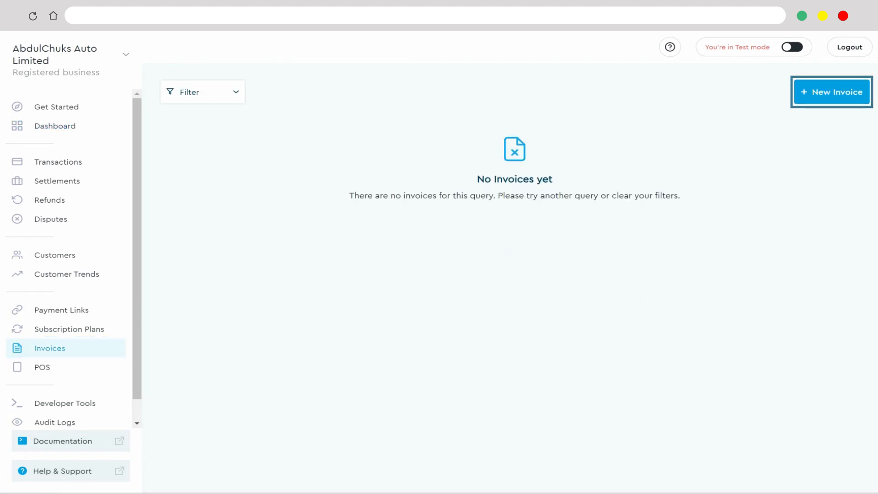
left_click(831, 92)
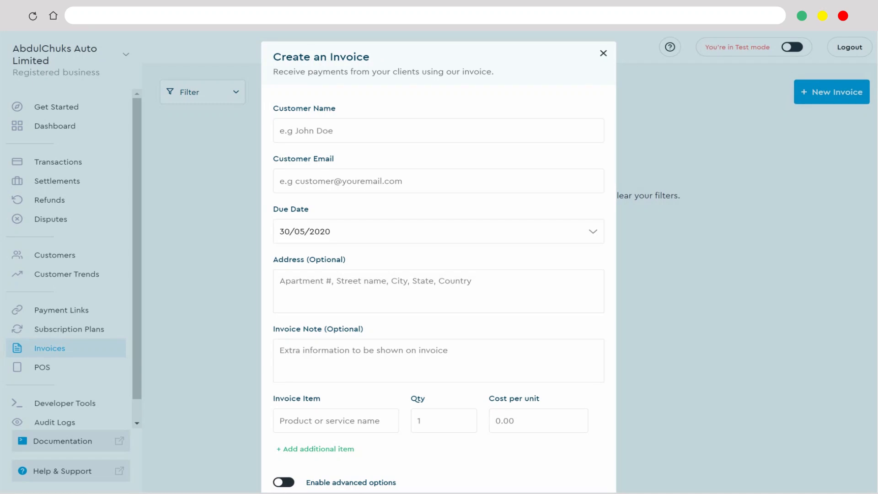
left_click(439, 130)
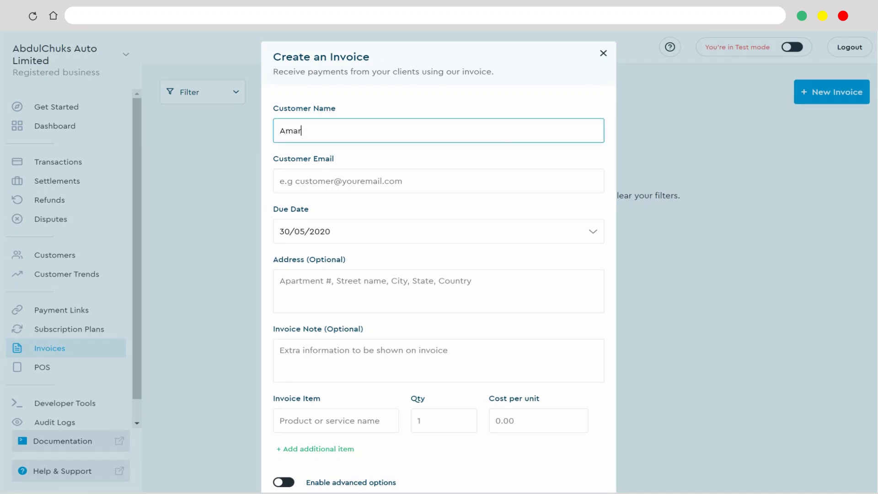
key("Tab")
- Enter the customer's address and the invoice note "Make payment within 2 weeks"
key("Tab")
key("Tab")
type("Olive Street, Lagos.")
scroll(438, 260, "down", 3)
- Enter Fuel Filter as the first invoice item with quantity 5 and a cost per unit of 15000
key("Tab")
type("Make pay")
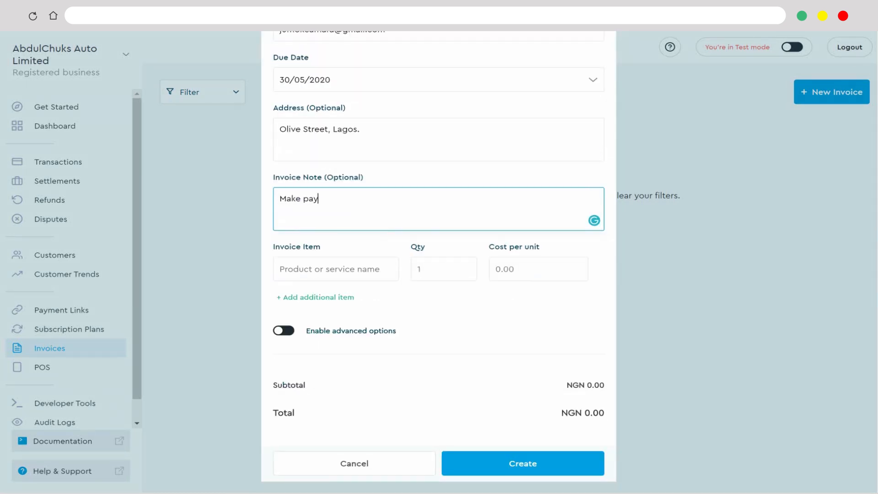
key("Tab")
type("Fuel Filter")
- Add a second invoice item, Injection Pump, with quantity 2 and a cost per unit of 10000
key("Tab")
key("Tab")
type("15000")
left_click(315, 298)
left_click(335, 319)
type("Injection Pump")
key("Tab")
key("Tab")
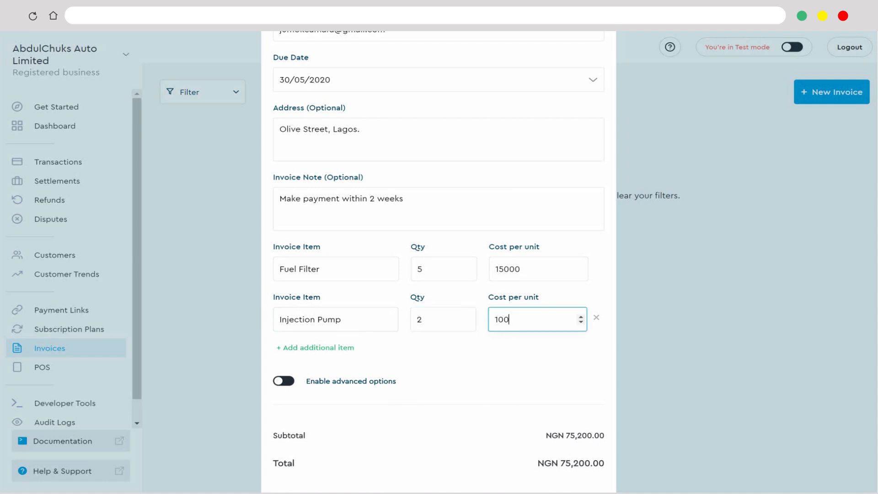
- Enable the invoice's advanced options, set a shipping fee of 1000 and a tax of 7.5%, and create the invoice
scroll(439, 261, "down", 2)
left_click(284, 331)
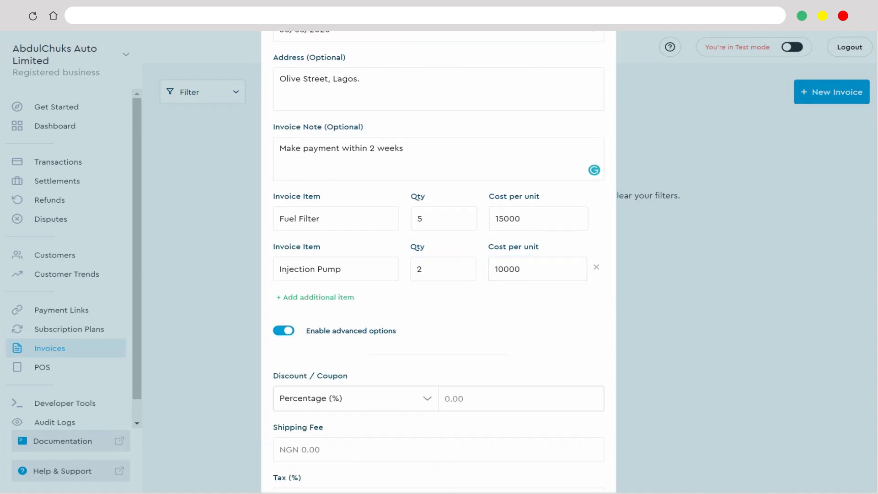
scroll(439, 286, "down", 4)
left_click(438, 286)
type("1000")
key("Tab")
type("7")
scroll(439, 286, "down", 1)
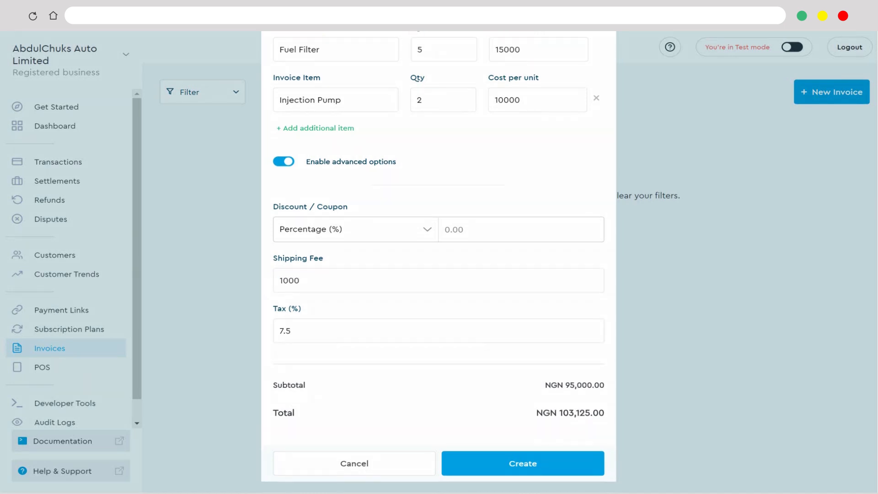
left_click(523, 464)
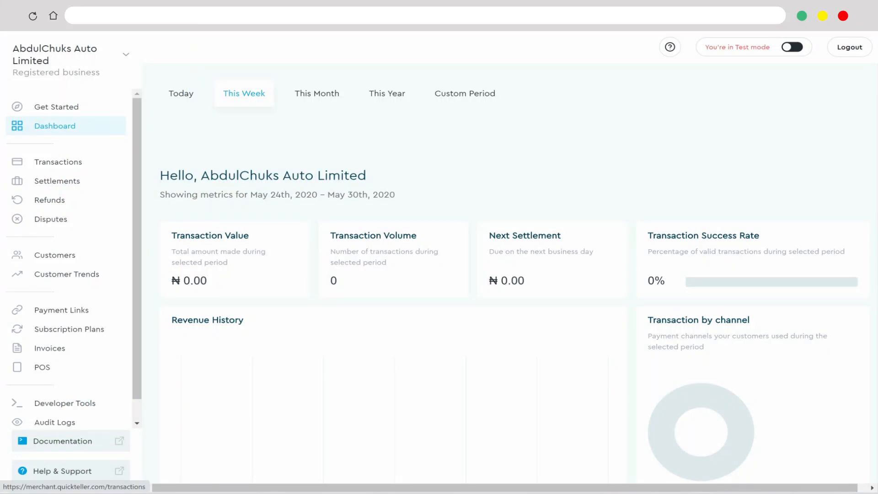
- Open the details of the NGN 24,000.00 transaction in the transactions list
left_click(58, 162)
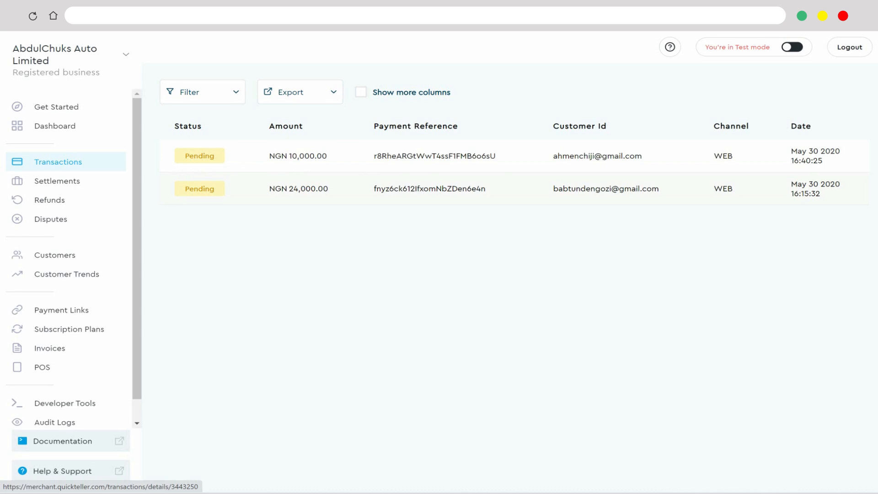
left_click(430, 189)
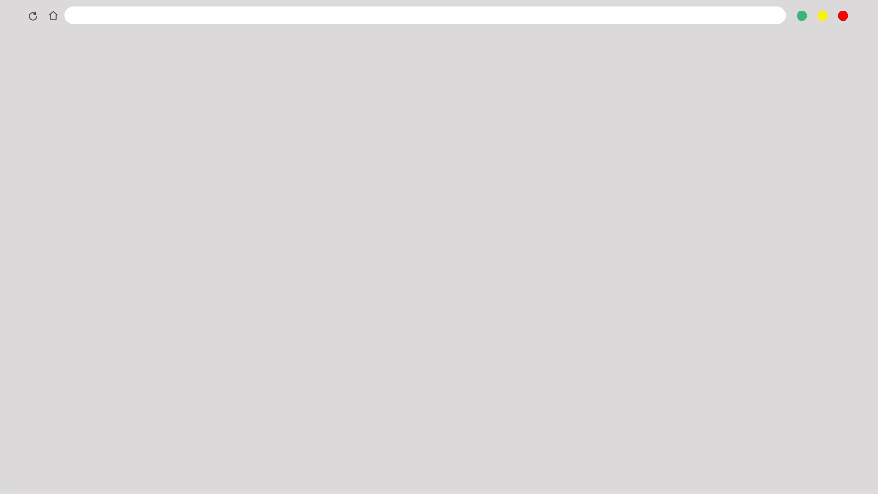